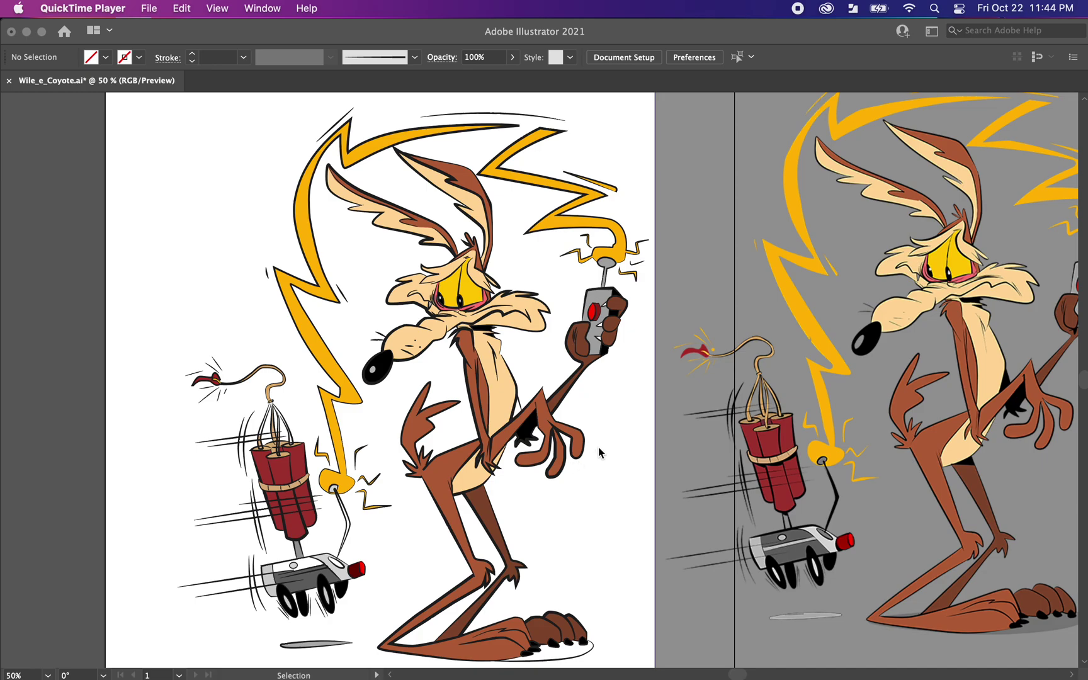
Bring Illustrator forward and scroll across the artboards to find the coloured reference image.
click(610, 430)
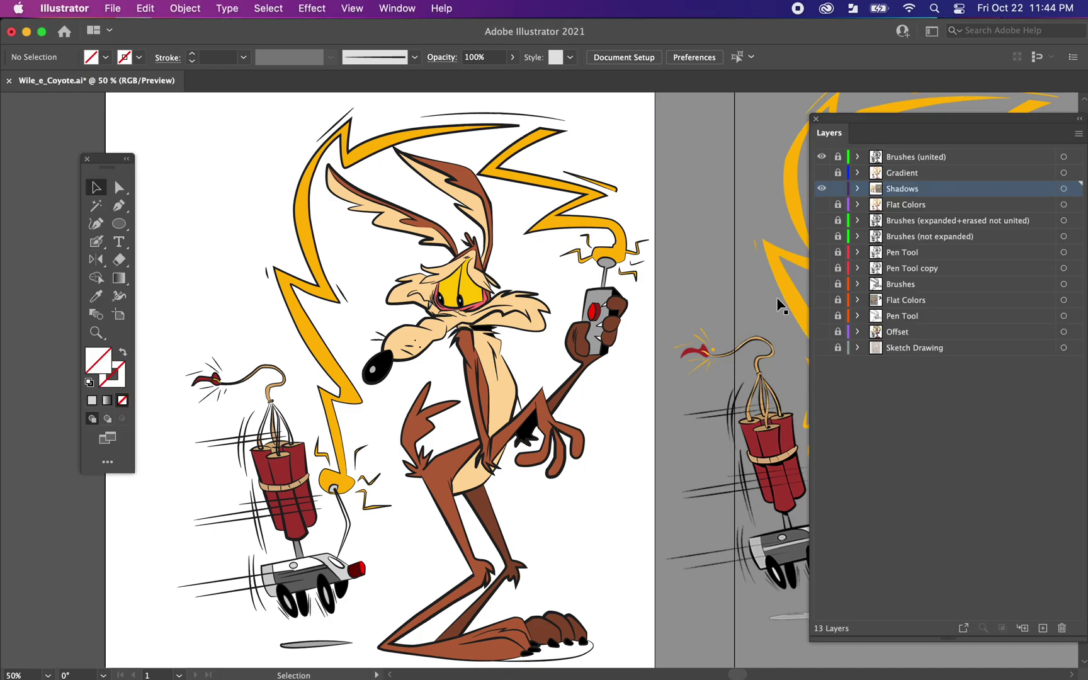
scroll(693, 340, right, 10)
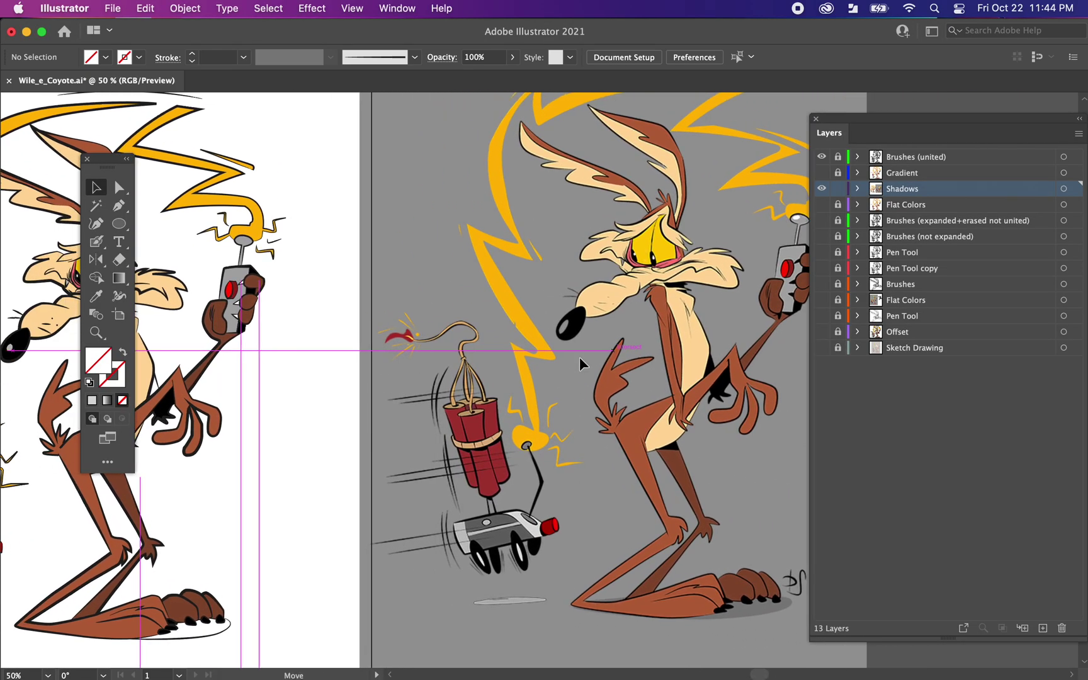
click(595, 368)
scroll(594, 368, right, 4)
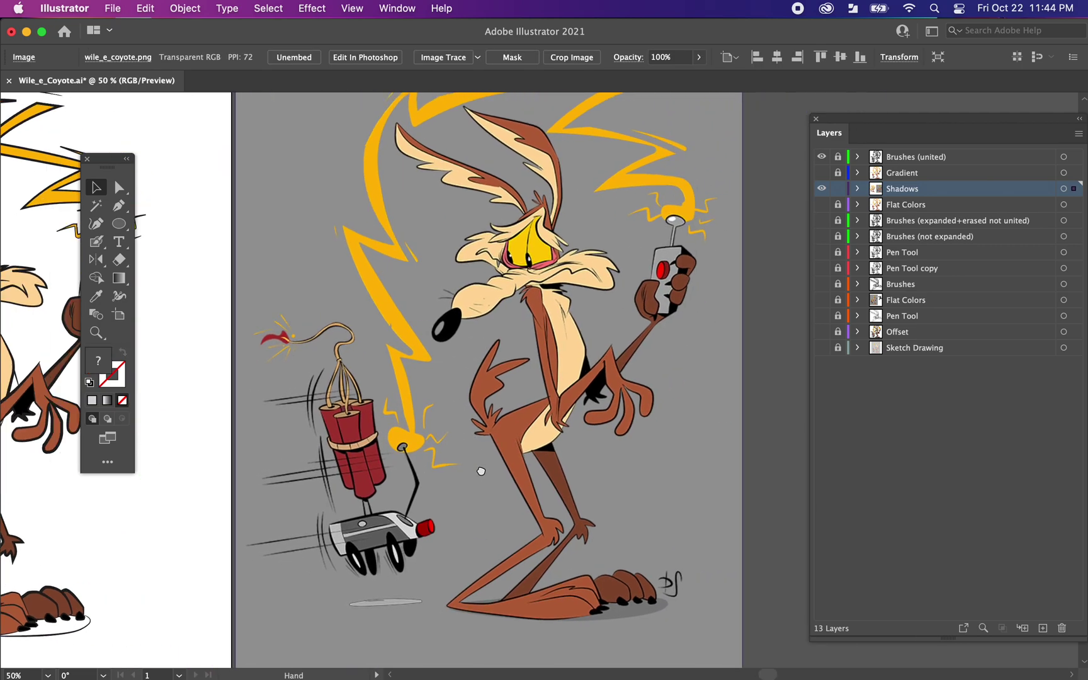
click(791, 465)
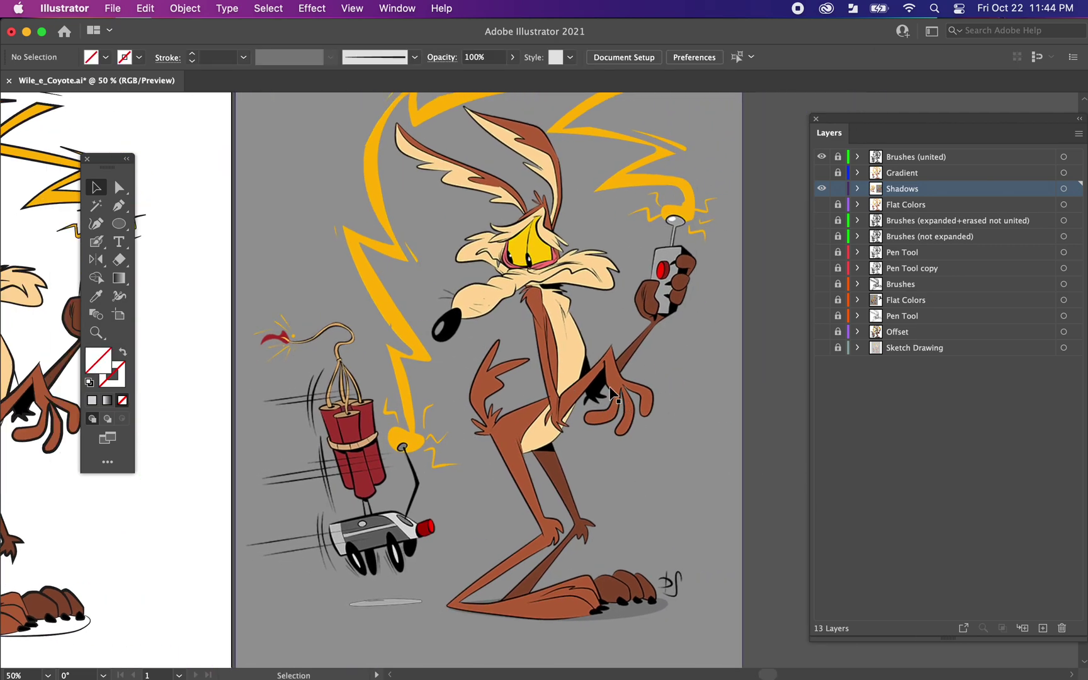
scroll(562, 292, up, 2)
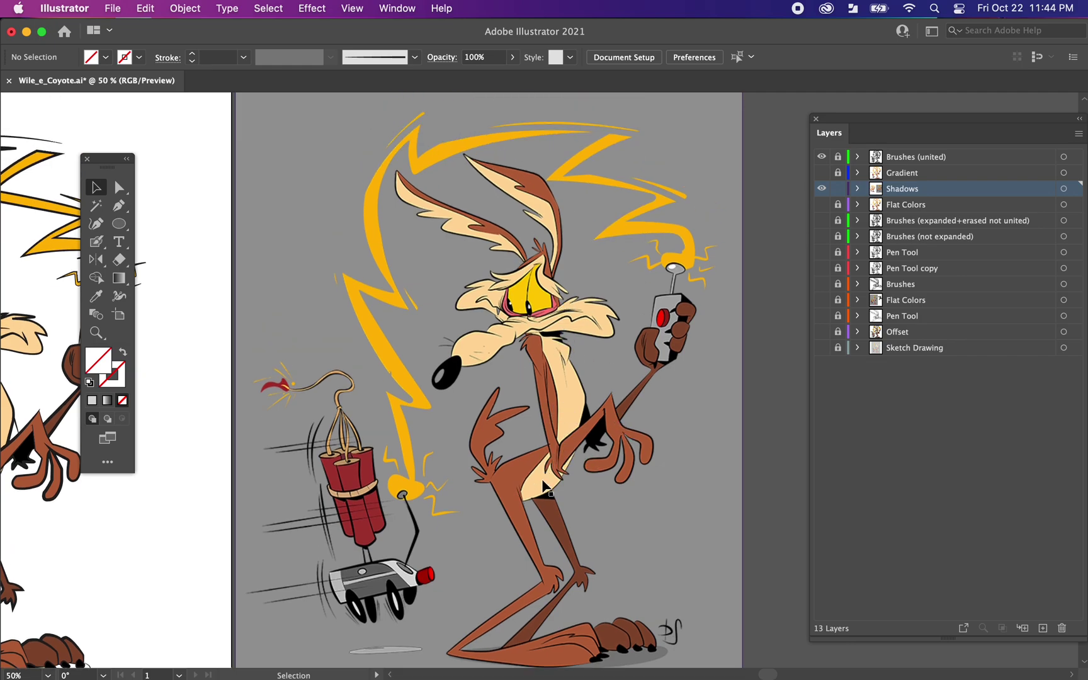
scroll(545, 488, down, 2)
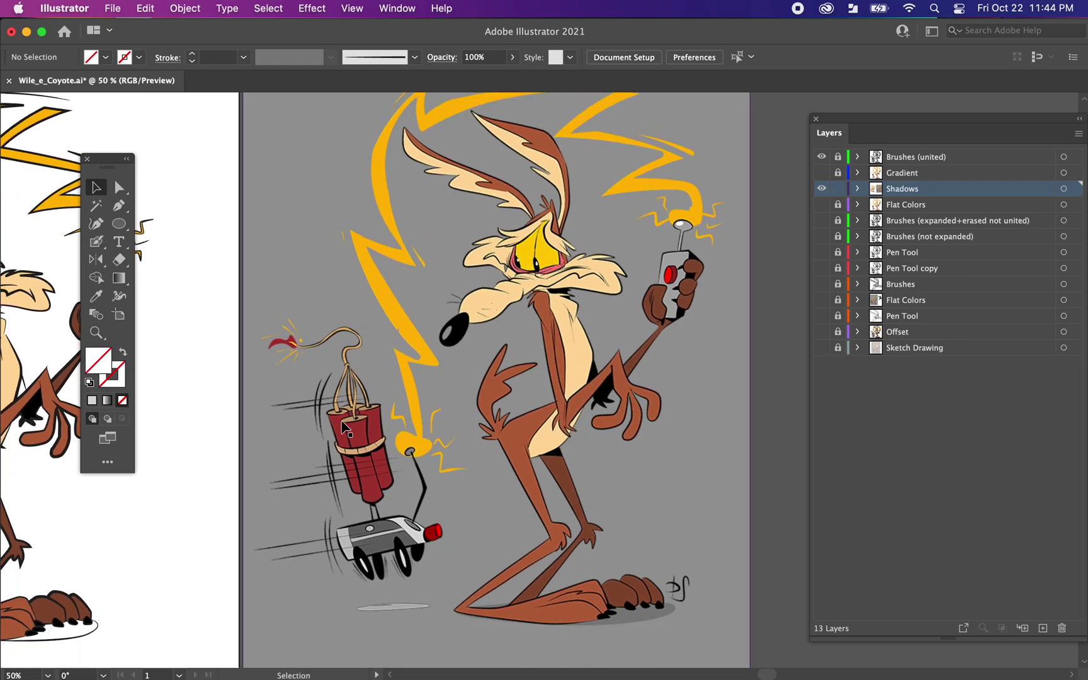
Delete the coloured coyote reference image and centre the line-art coyote at 100% zoom.
drag(235, 440, 316, 459)
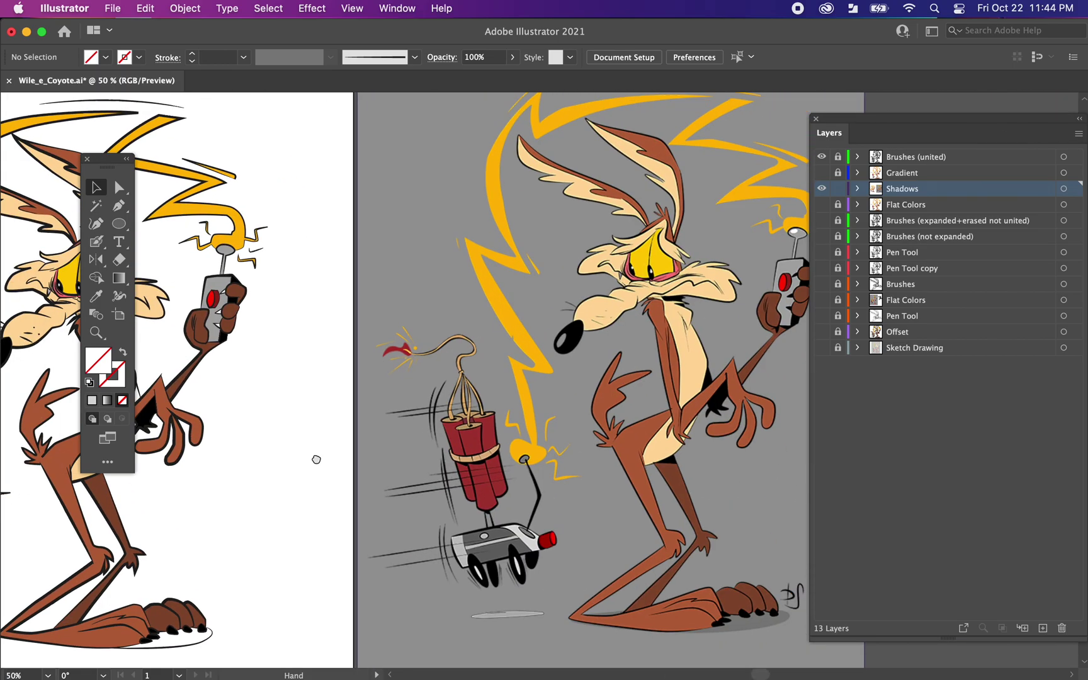
click(632, 335)
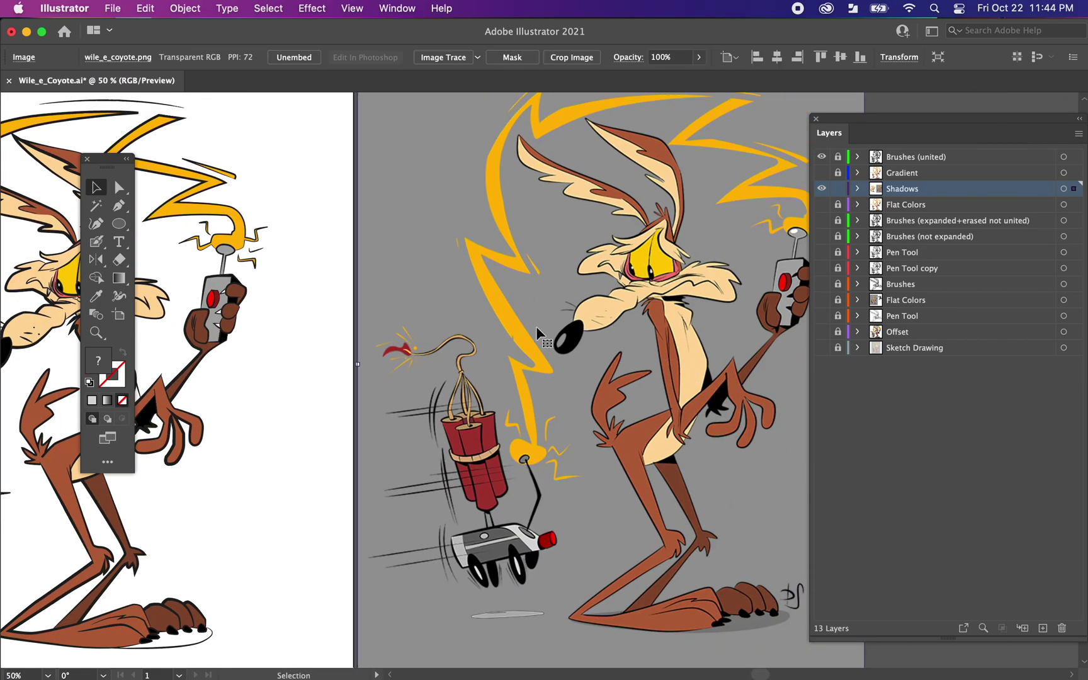
key(Delete)
drag(278, 435, 632, 438)
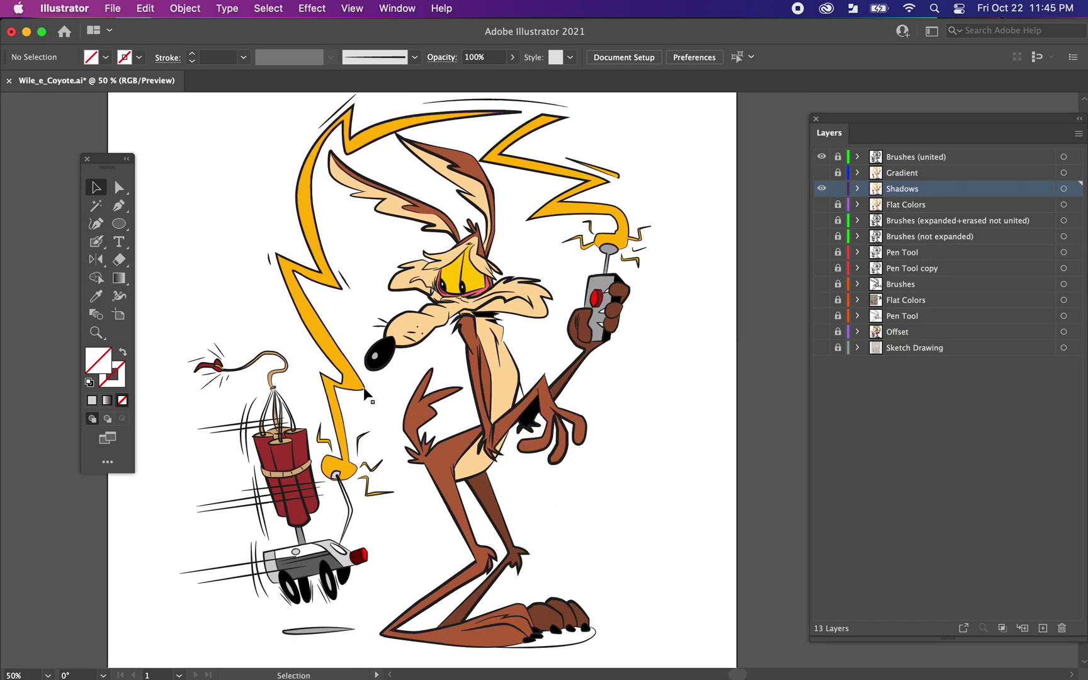
key(super+equal)
key(super+equal)
drag(340, 469, 437, 373)
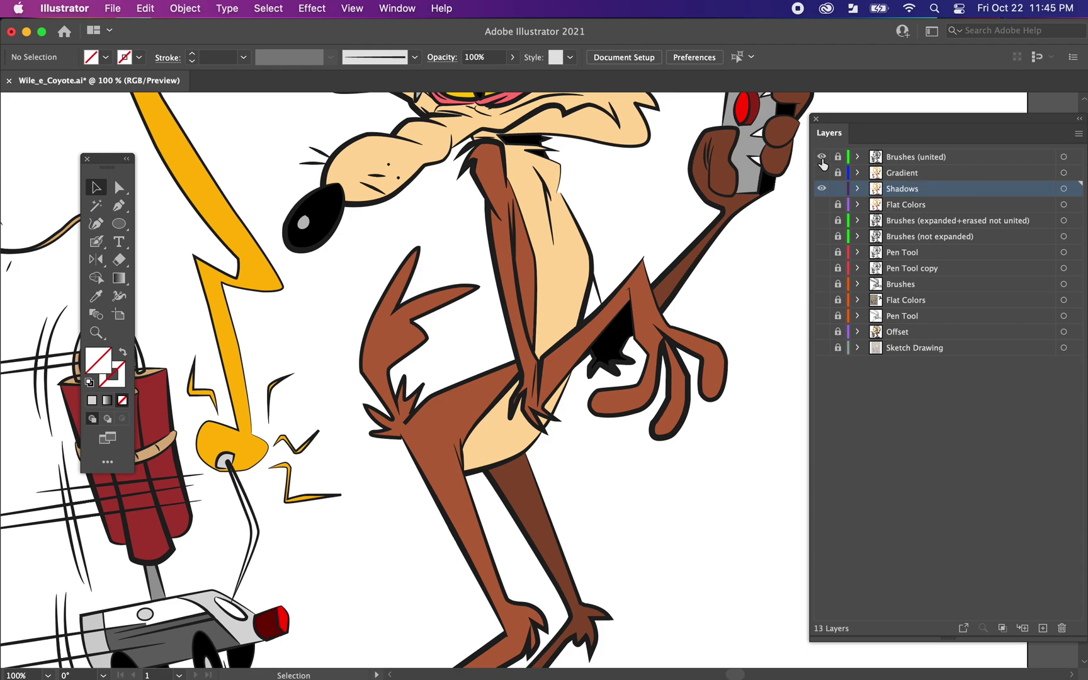
click(822, 159)
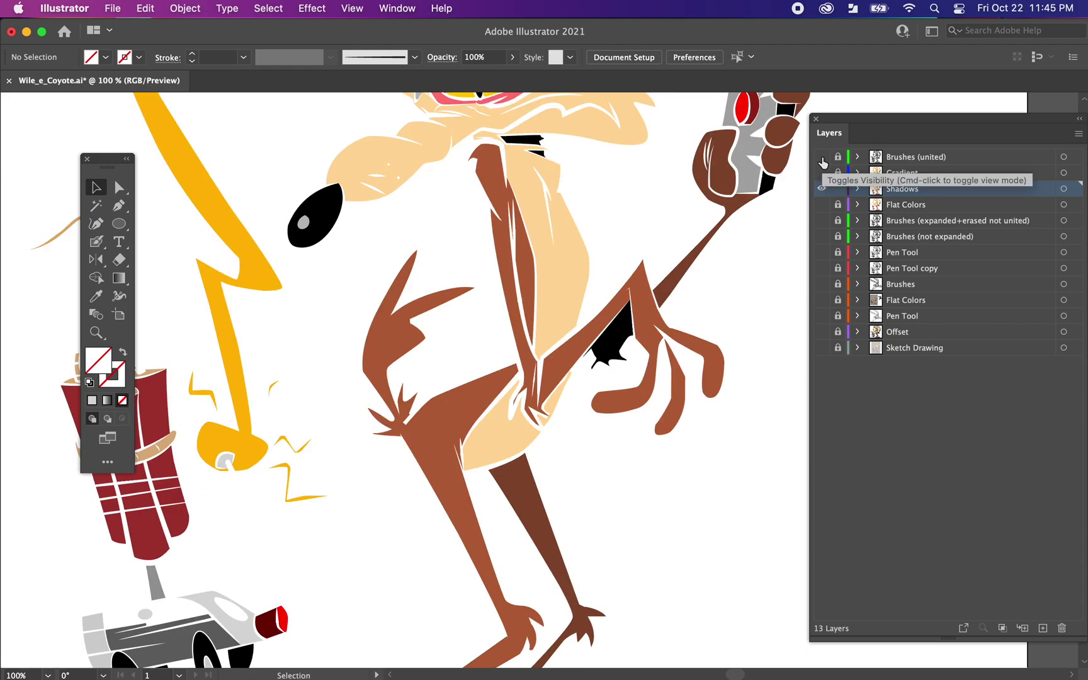
click(821, 159)
click(822, 158)
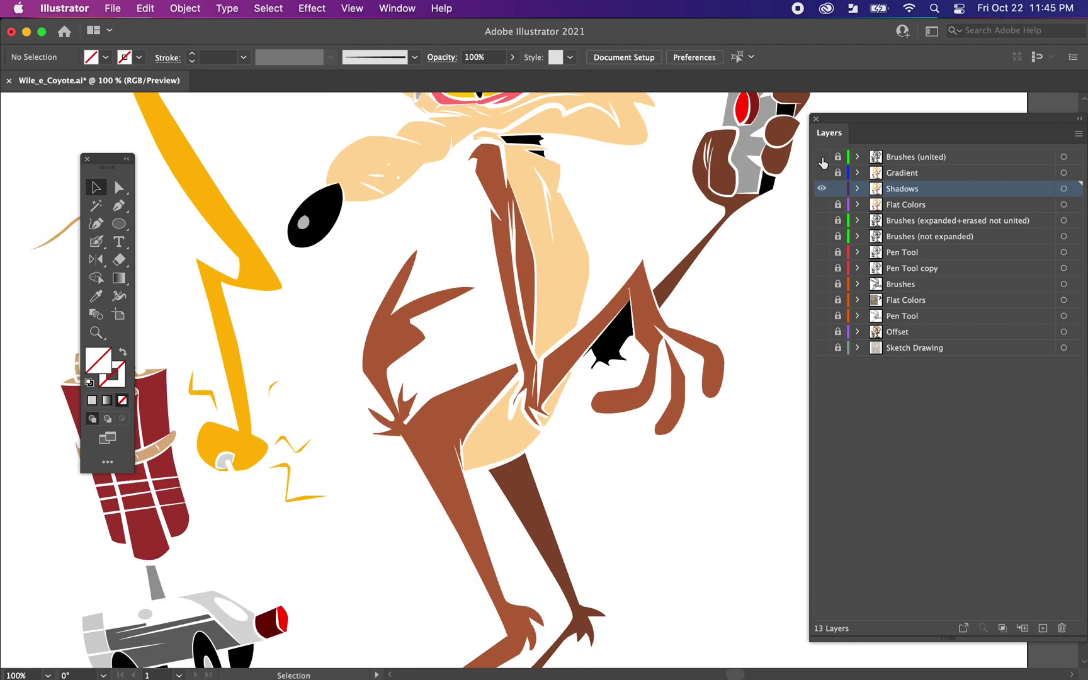
click(822, 159)
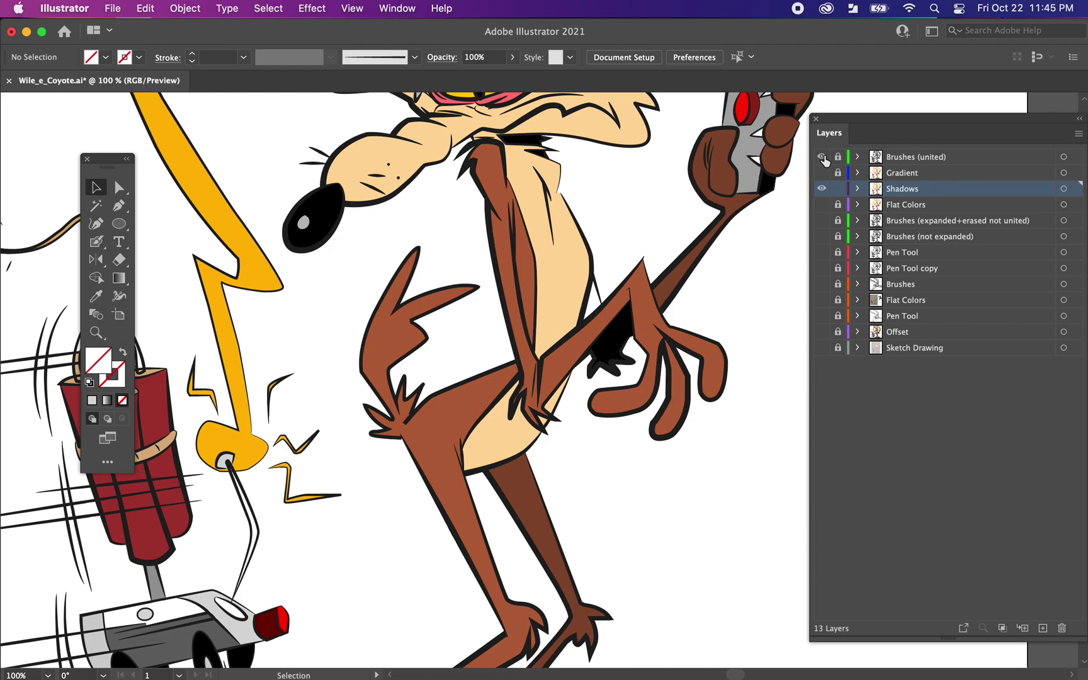
click(822, 157)
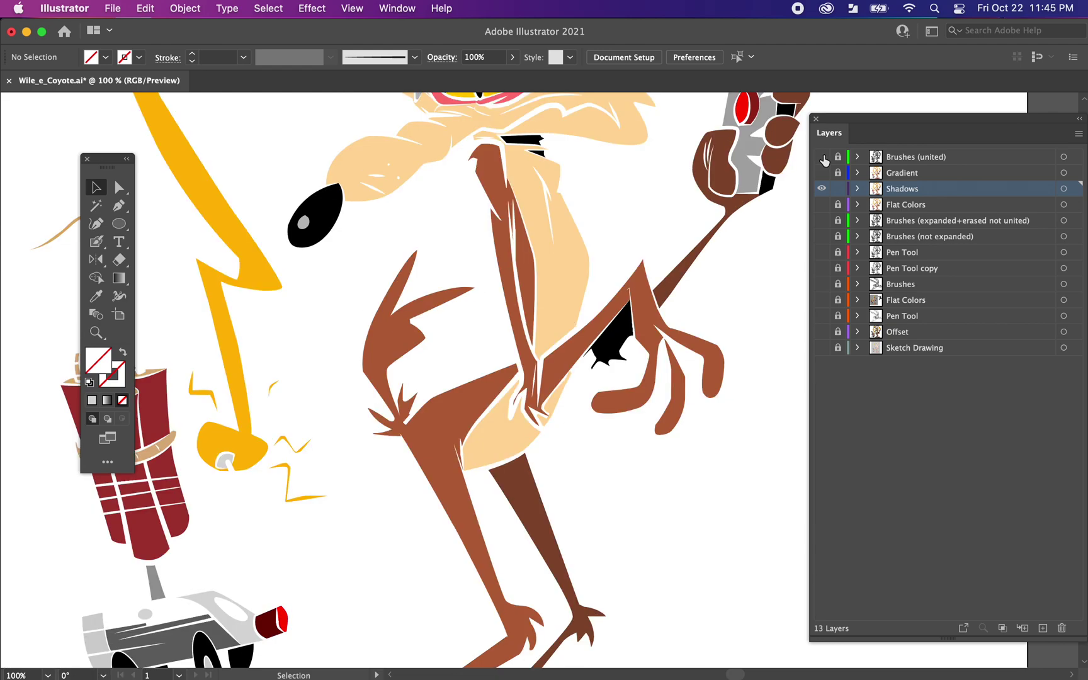
click(822, 158)
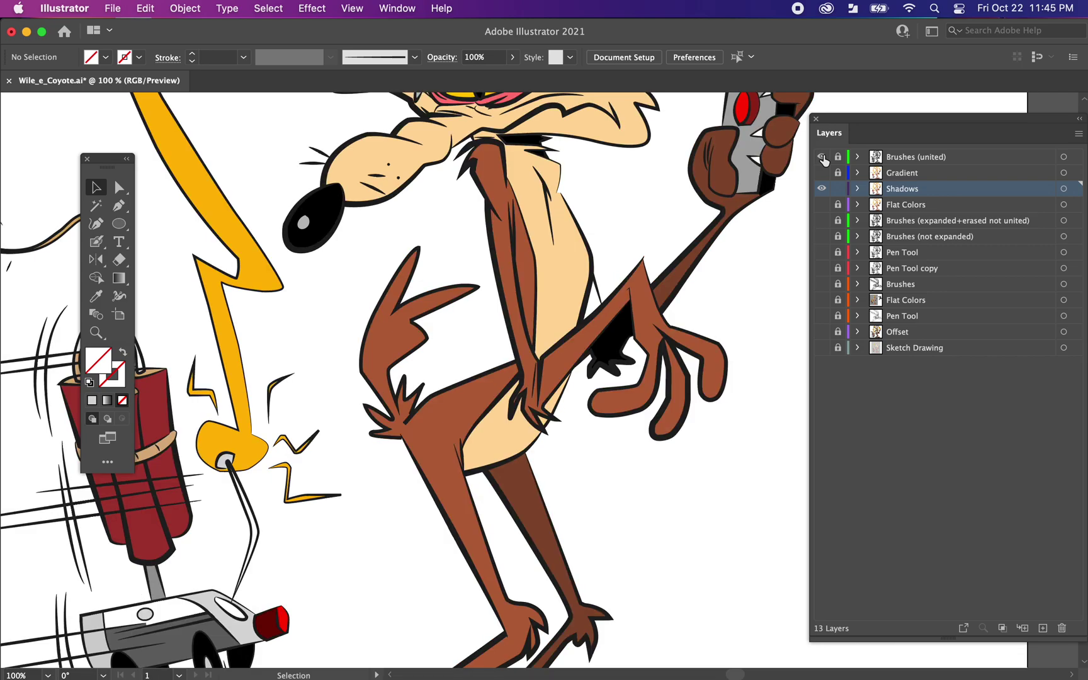
scroll(444, 497, up, 5)
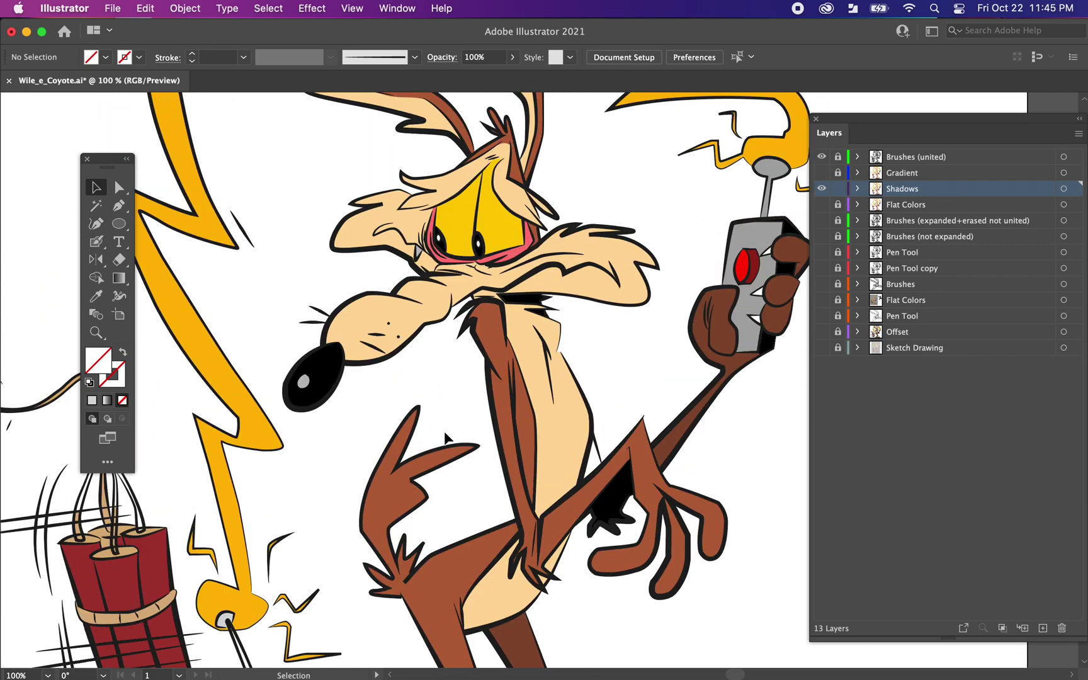
key(super+equal)
key(super+equal)
Select the brown arm fill, undo its accidental move, and choose the Knife from the Eraser flyout.
drag(328, 583, 532, 319)
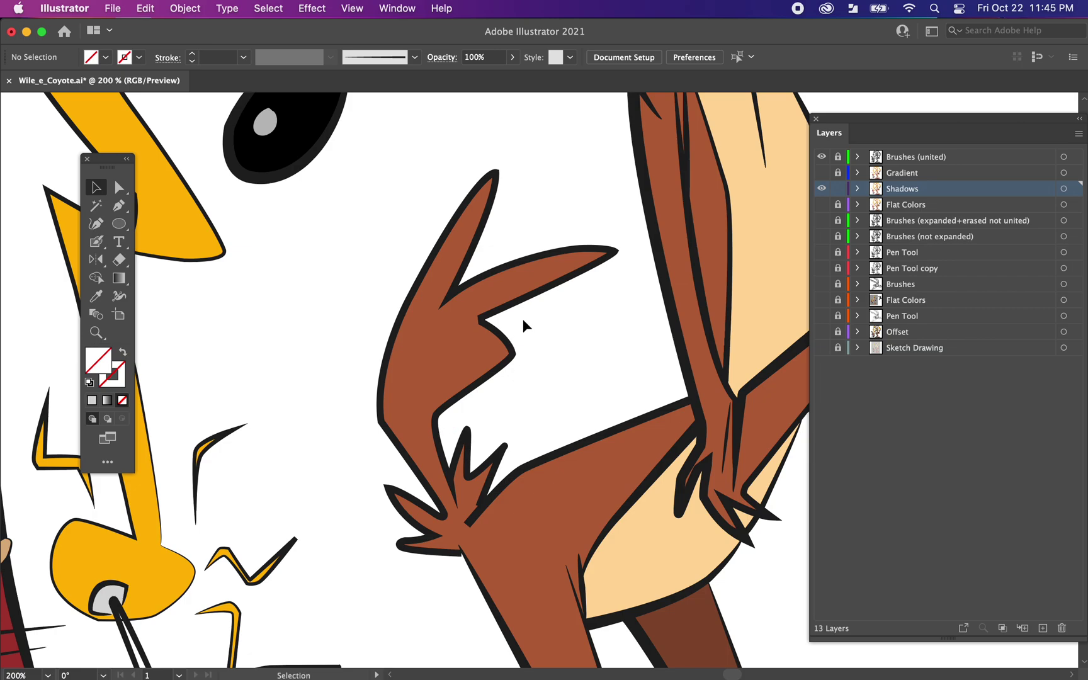
click(458, 345)
drag(459, 344, 115, 180)
key(ctrl+z)
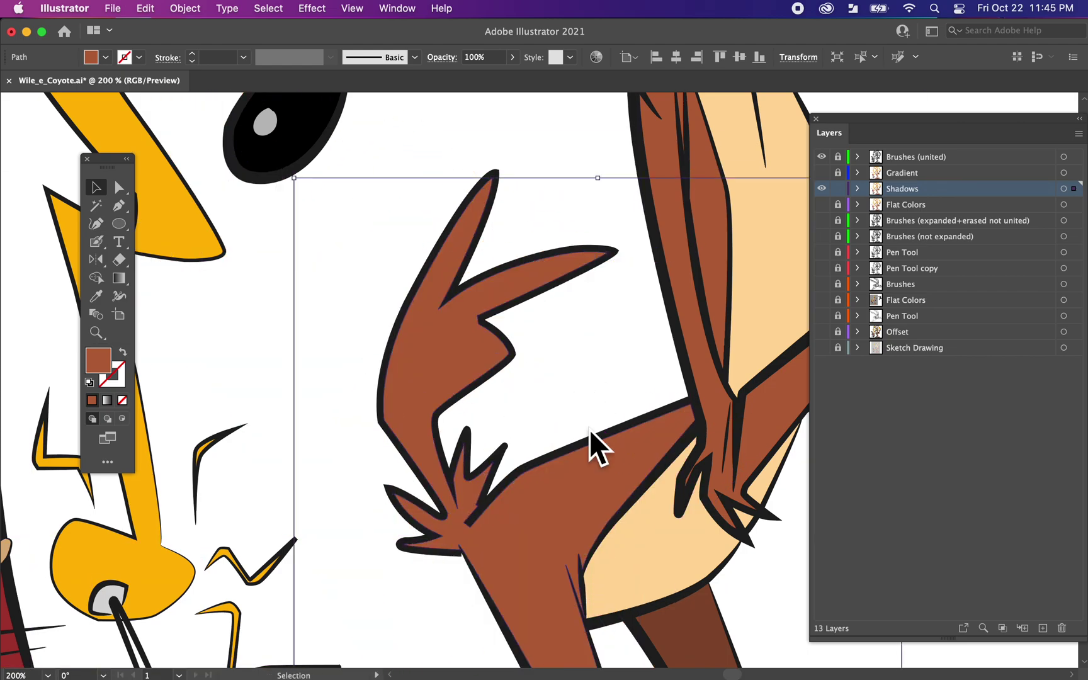
scroll(589, 430, down, 2)
scroll(589, 429, right, 3)
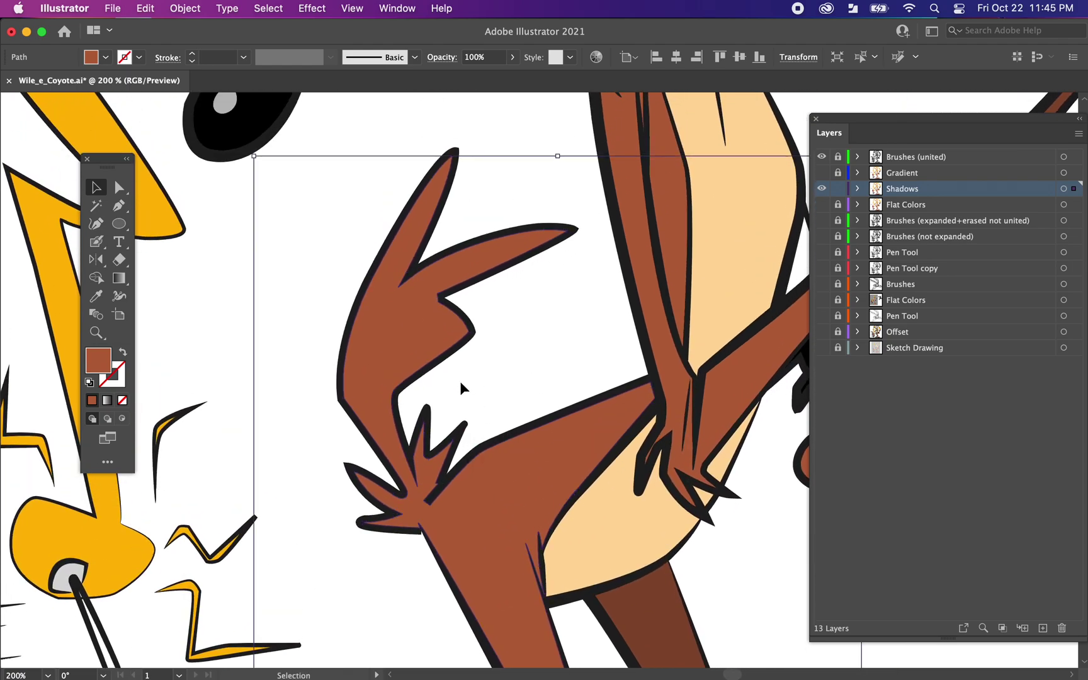
click(118, 264)
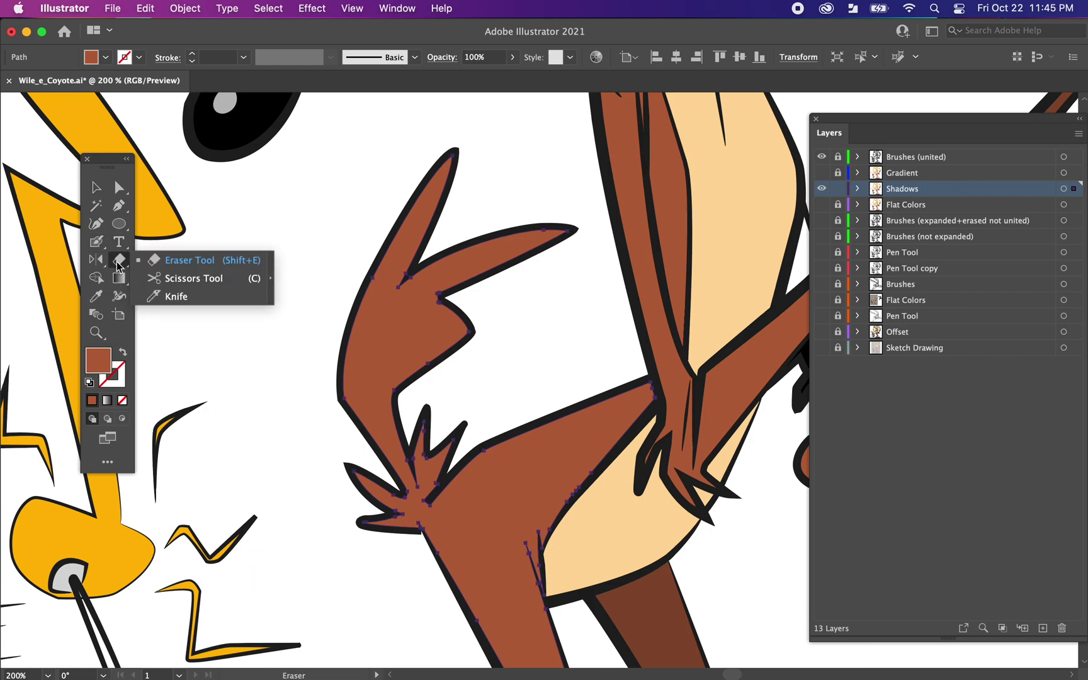
click(179, 298)
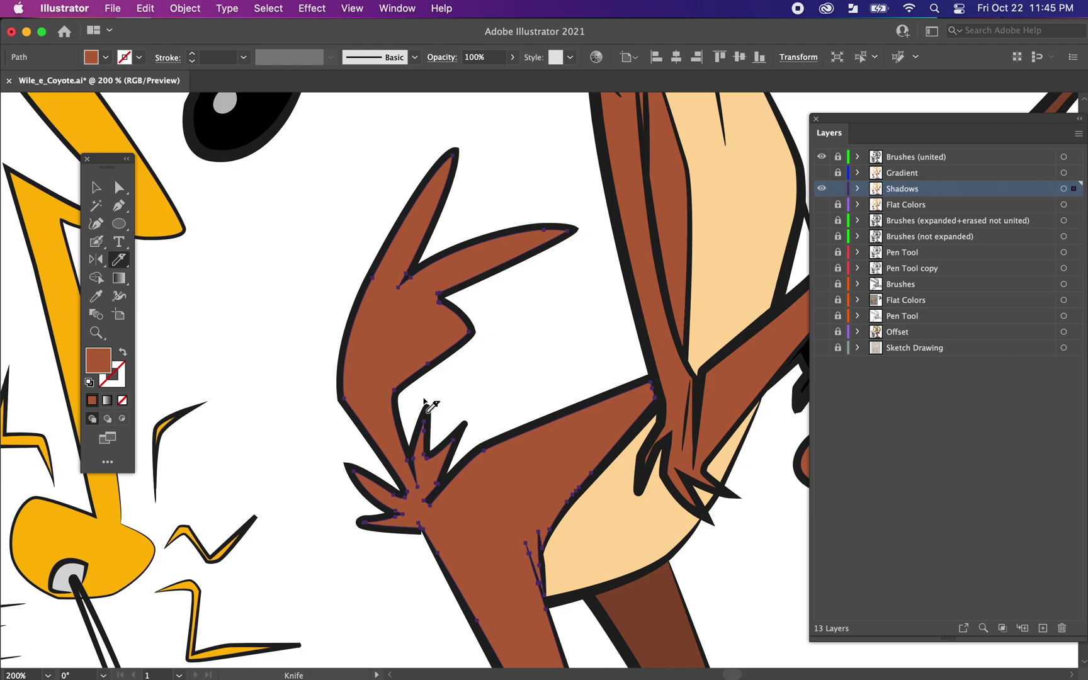
Knife a cut across the brown arm fill from the body junction down-left toward the hand.
scroll(498, 401, down, 1)
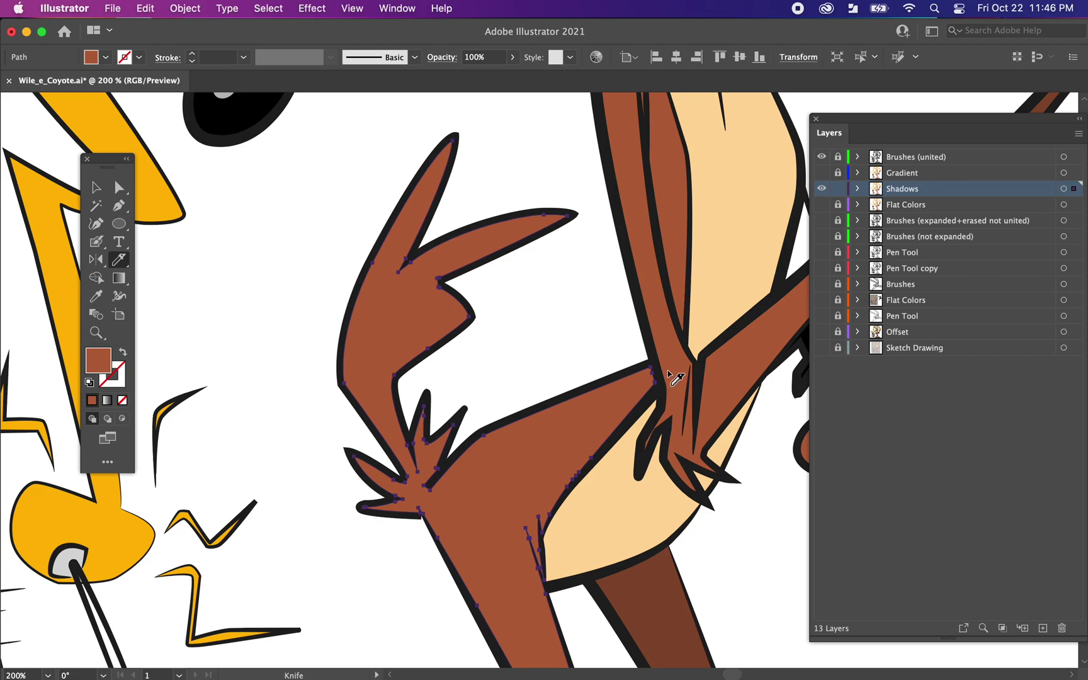
drag(671, 373, 488, 448)
key(super+z)
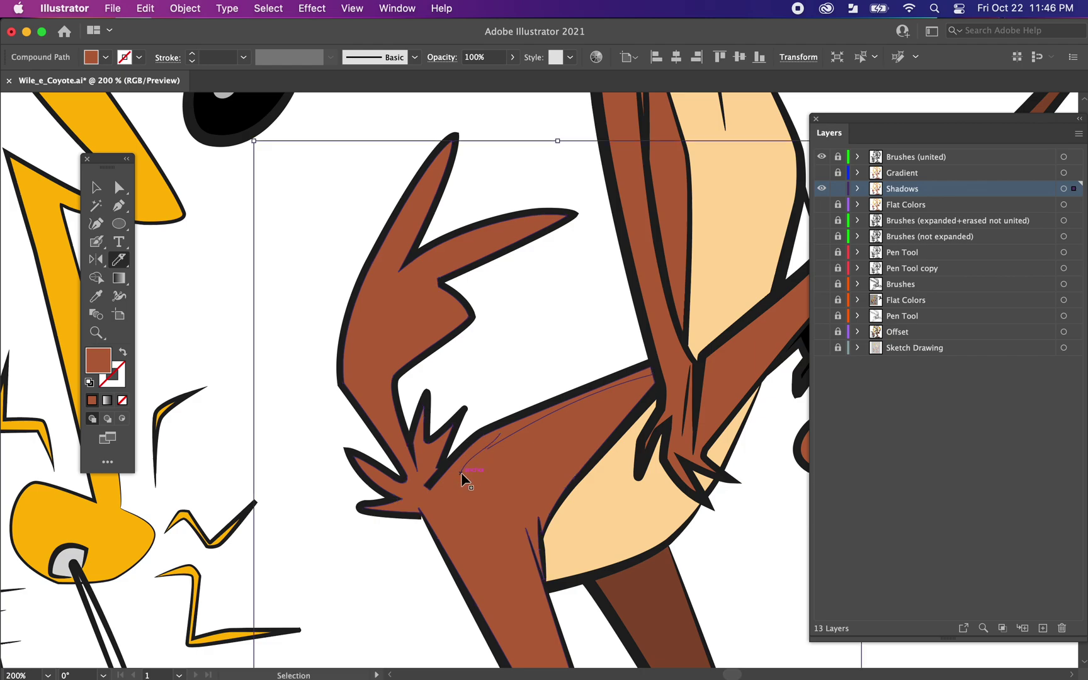
key(super+shift+z)
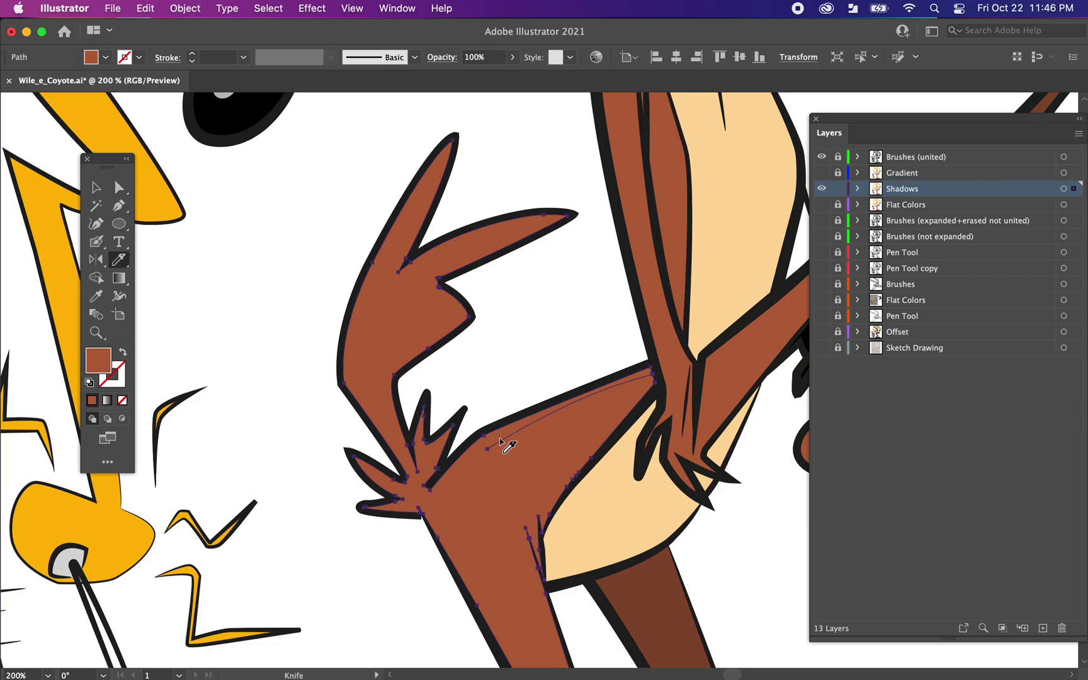
Knife from the arm junction down through the elbow notch and up the upper arm to its tip.
mouse_move(501, 441)
mouse_down()
mouse_move(432, 501)
mouse_move(441, 506)
mouse_up()
drag(503, 452, 438, 507)
mouse_move(429, 453)
mouse_down()
mouse_move(415, 483)
mouse_move(379, 368)
mouse_move(376, 386)
mouse_move(405, 348)
mouse_move(451, 326)
mouse_move(426, 278)
mouse_move(426, 289)
mouse_move(449, 262)
mouse_move(534, 226)
mouse_up()
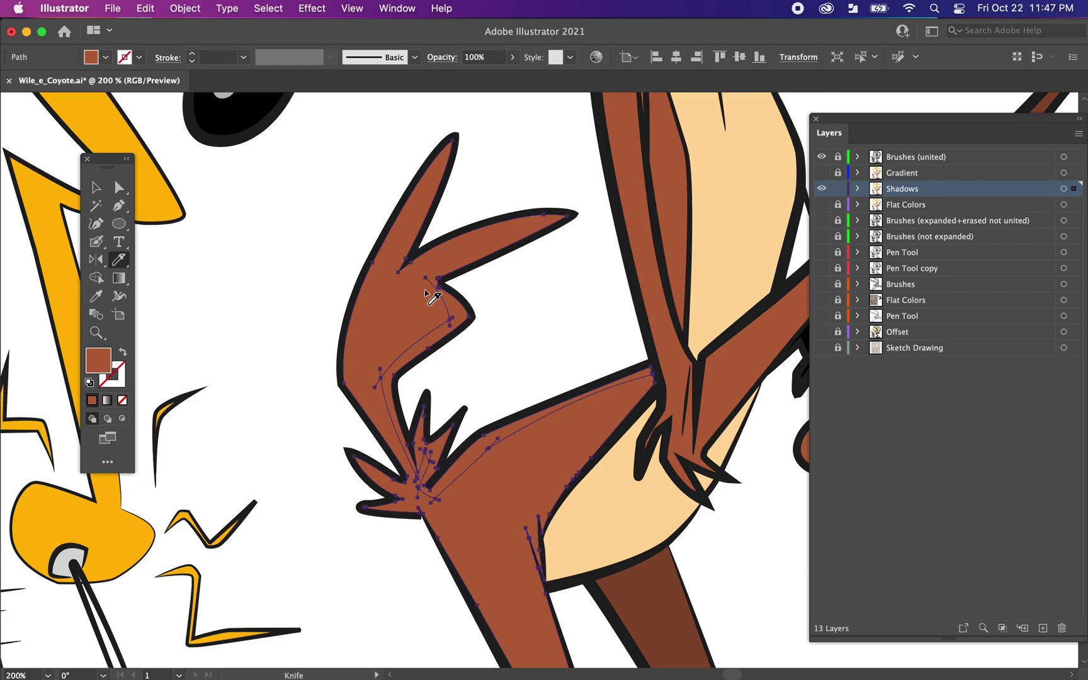
mouse_move(440, 277)
mouse_down()
mouse_move(551, 223)
mouse_move(597, 214)
mouse_up()
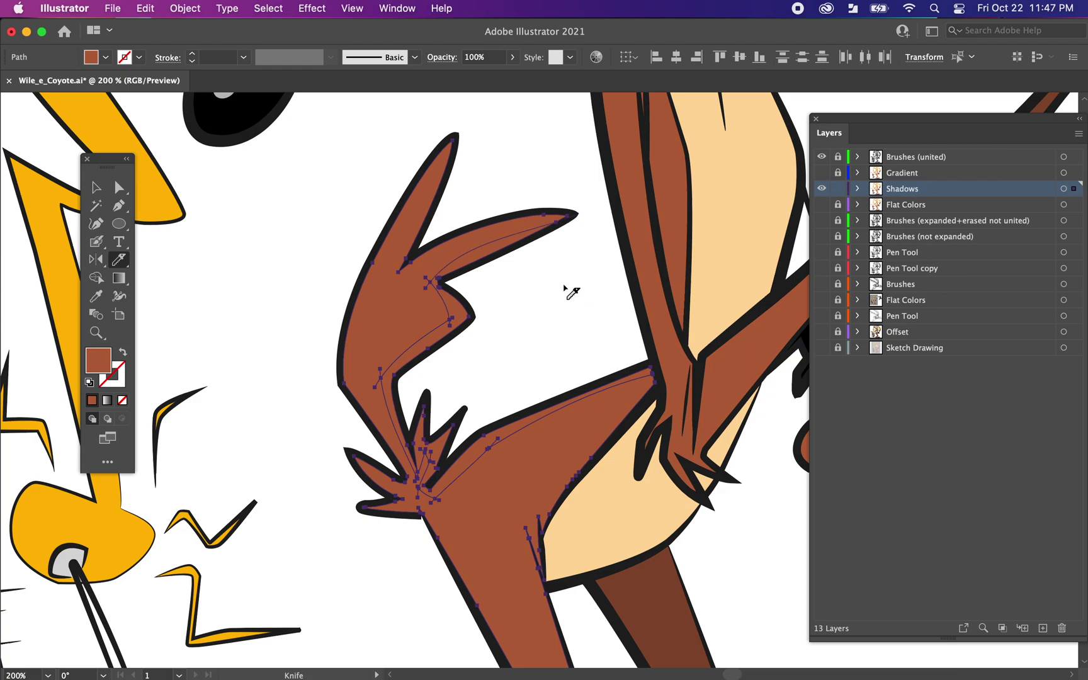
Select the newly cut shadow sliver of the arm, checking the cut and returning it to place.
click(97, 188)
click(221, 273)
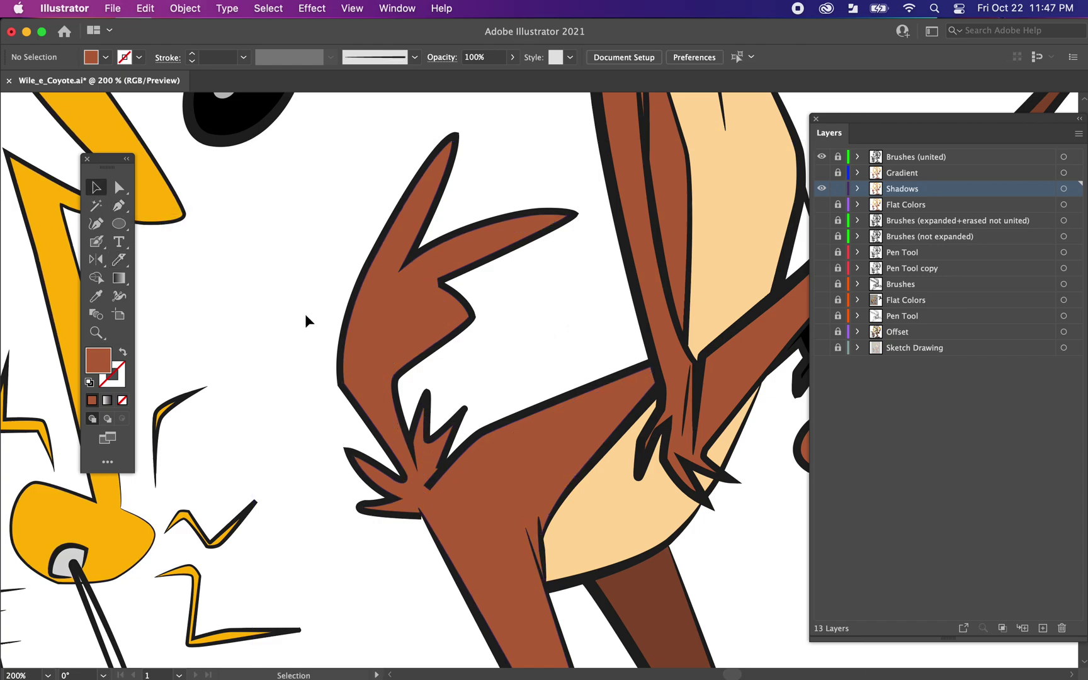
click(516, 430)
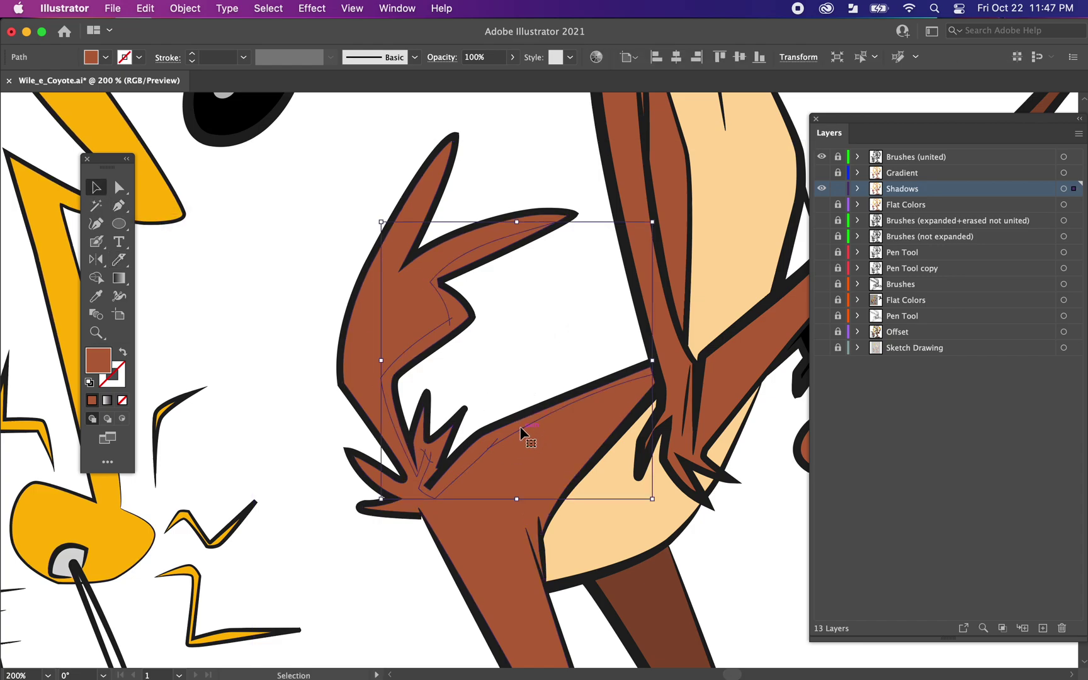
drag(524, 433, 538, 355)
key(super+z)
Fill the shadow sliver with dark brown #59311F in the Color Picker.
double_click(104, 365)
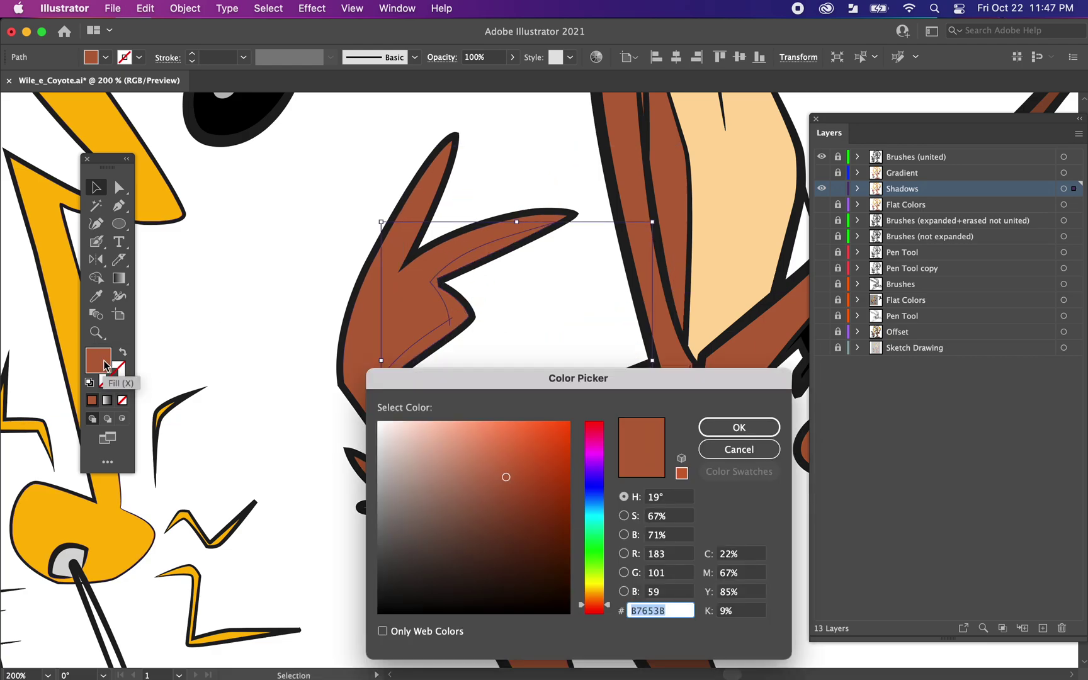
click(508, 534)
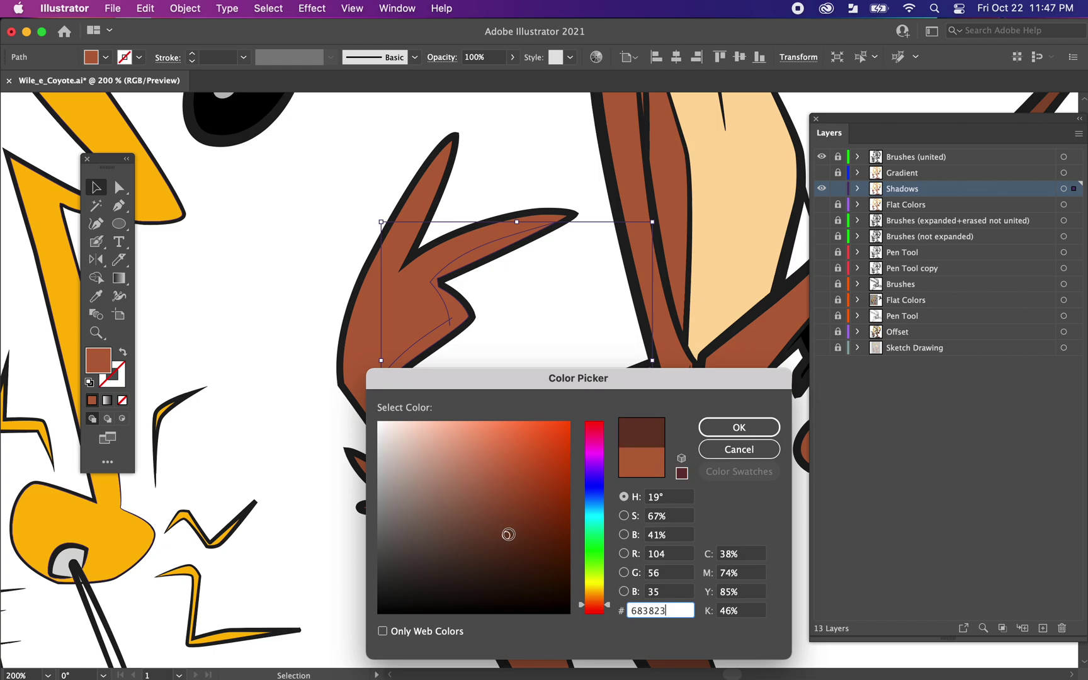
click(503, 547)
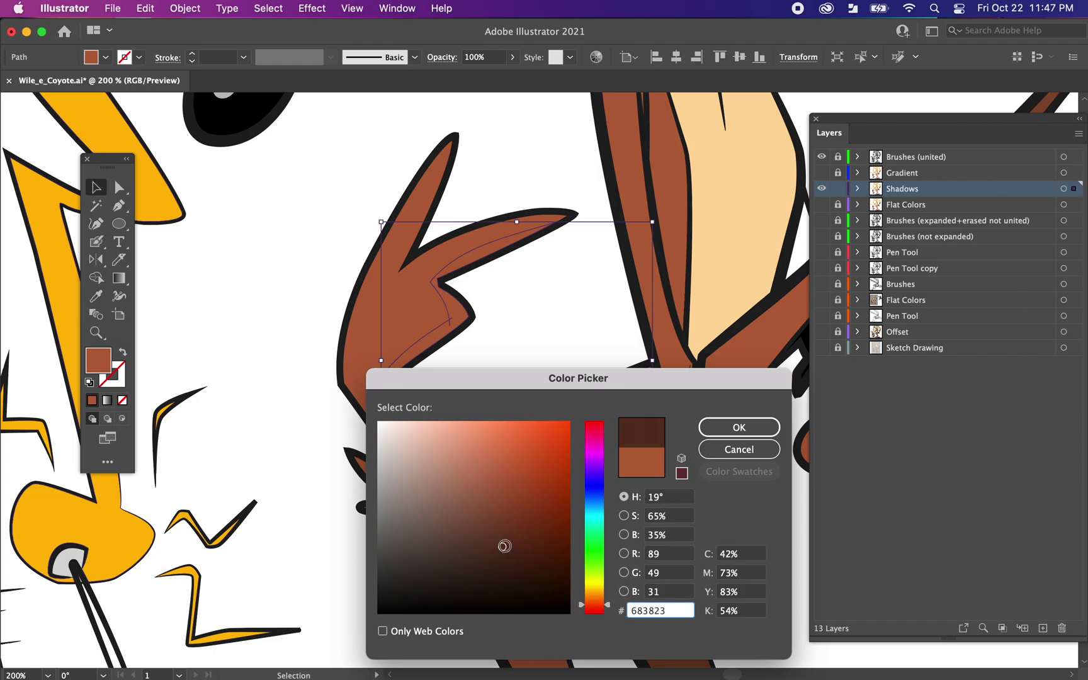
click(740, 449)
click(296, 409)
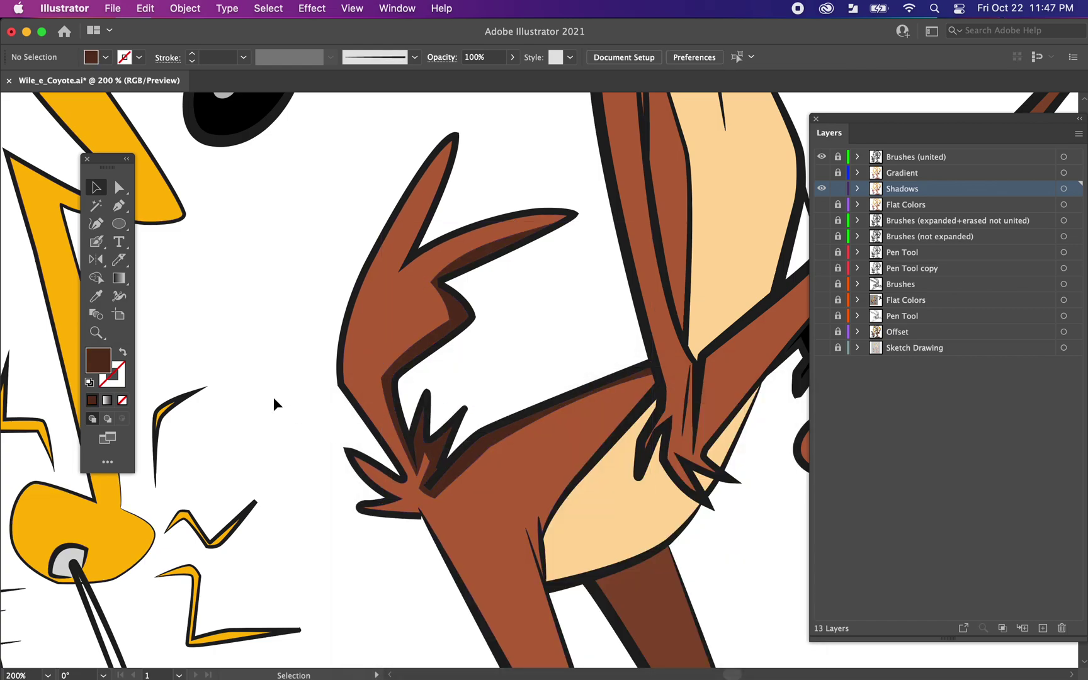
drag(260, 322, 257, 372)
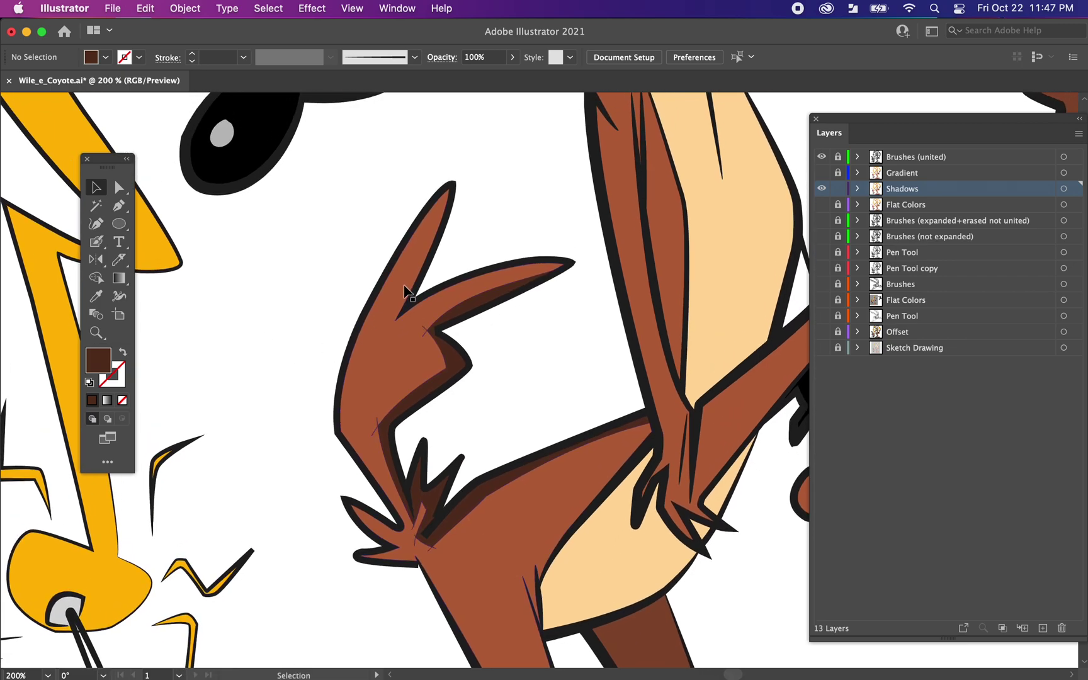
Knife a thin sliver along the raised hand's upper finger edge.
click(358, 340)
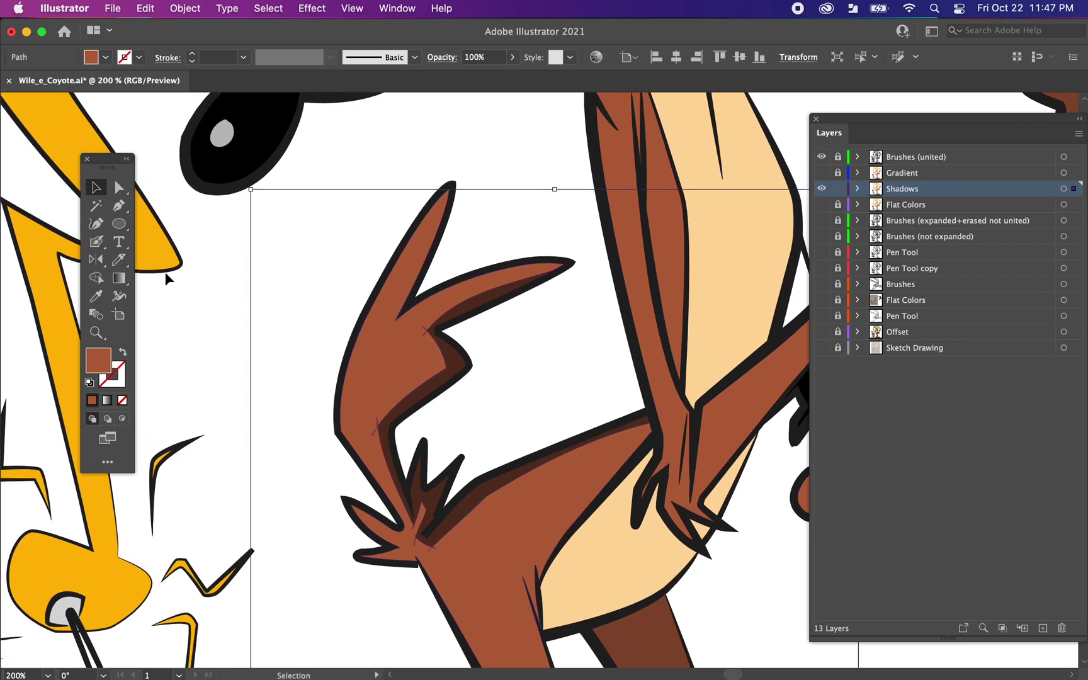
click(126, 261)
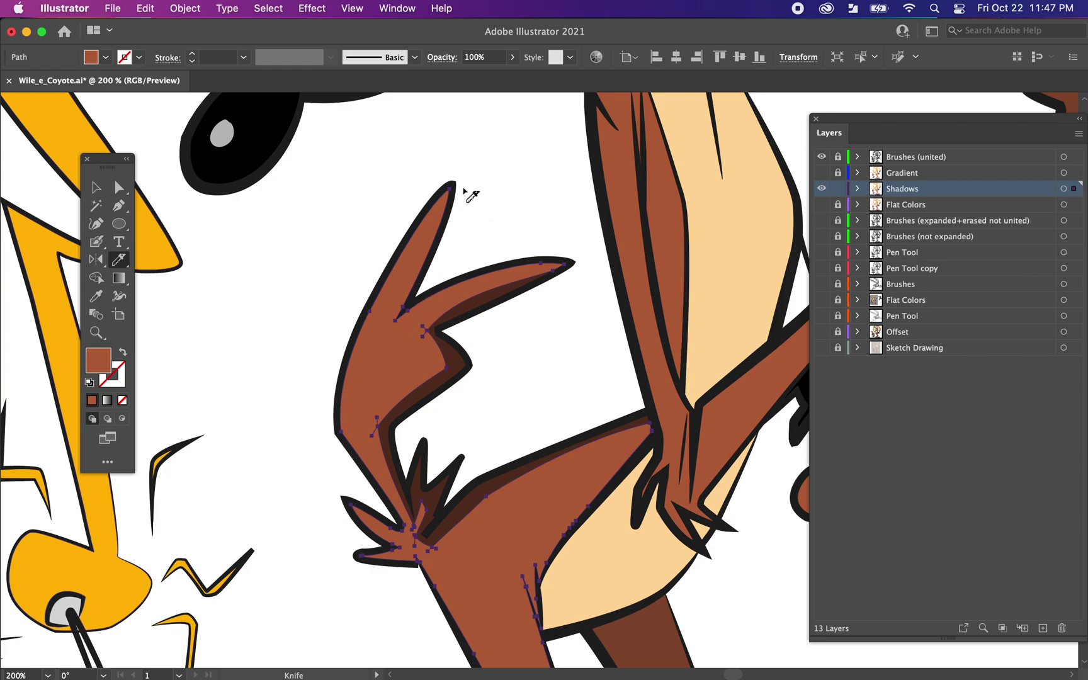
drag(464, 183, 439, 224)
mouse_move(425, 244)
mouse_down()
mouse_move(409, 312)
mouse_move(425, 318)
mouse_up()
key(v)
Give the finger sliver the dark shadow brown with the Eyedropper.
click(323, 298)
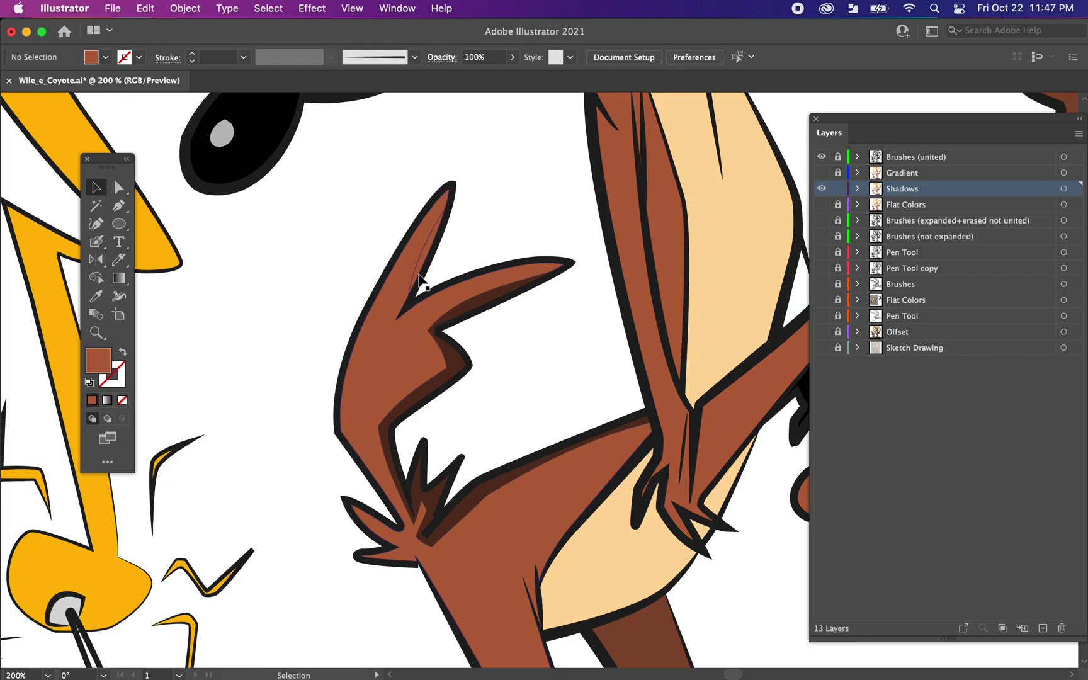
click(433, 271)
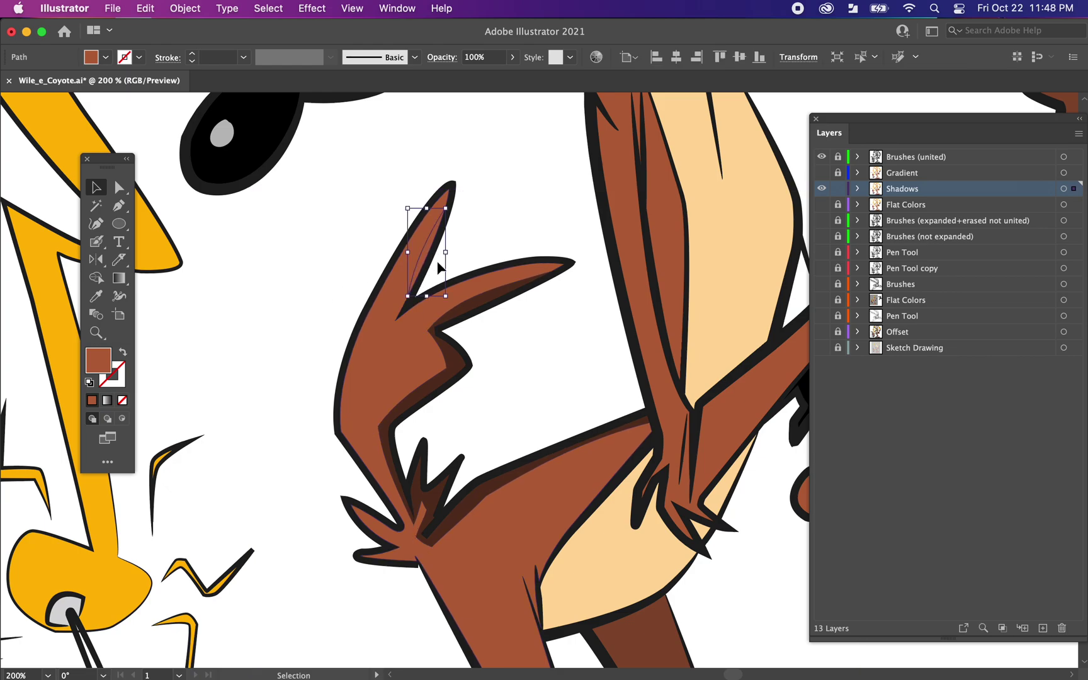
key(i)
click(462, 356)
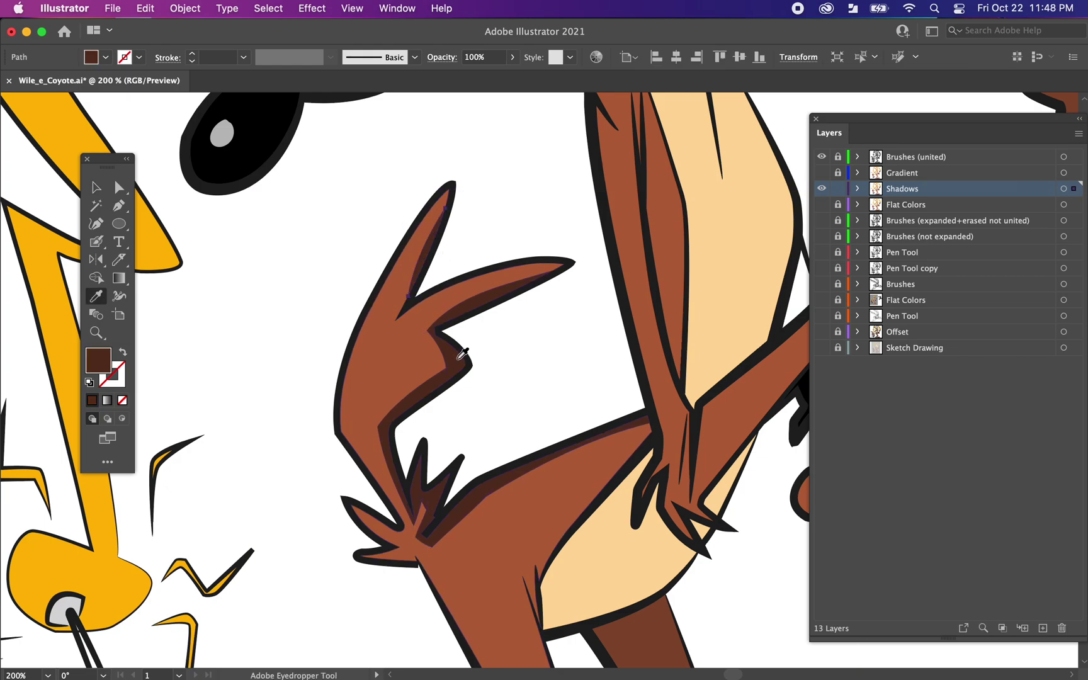
key(v)
click(527, 187)
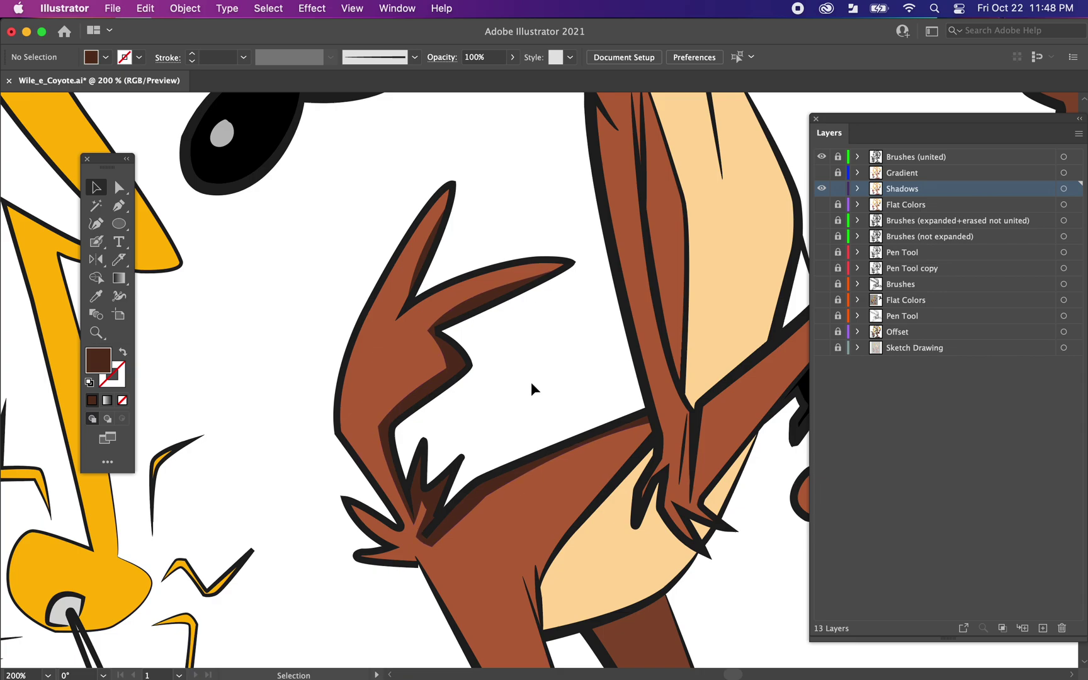
Frame the arm and belly at 150% and select the arm's shadow shape.
key(super+minus)
key(super+minus)
key(super+minus)
key(super+plus)
key(super+plus)
key(super+plus)
key(super+plus)
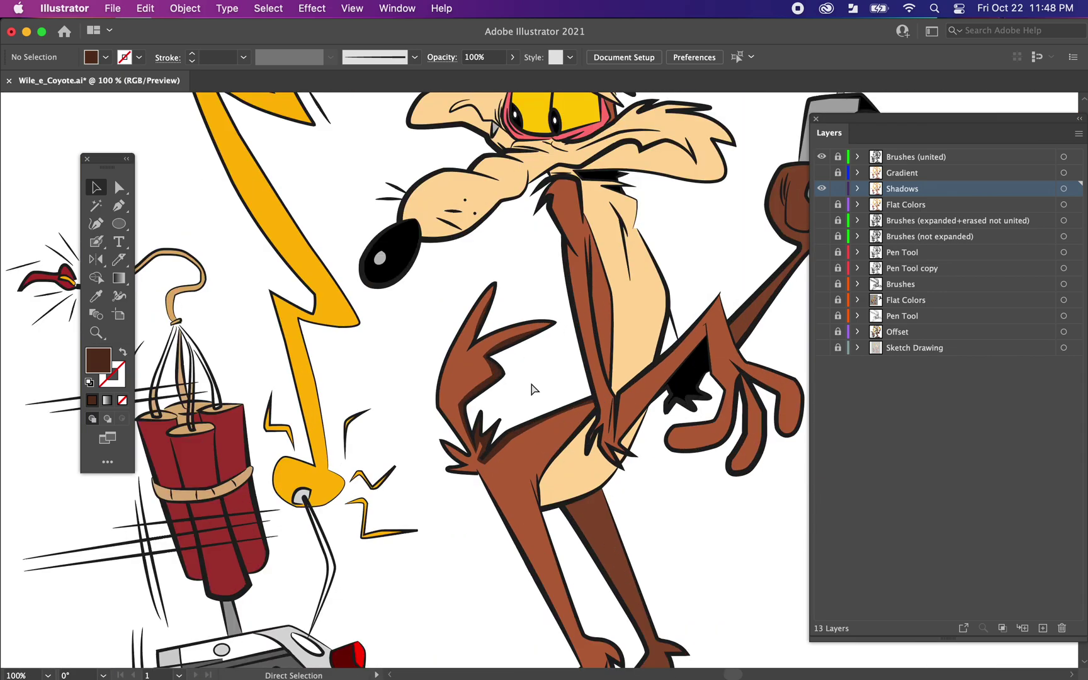
drag(606, 340, 469, 318)
key(super+minus)
key(super+minus)
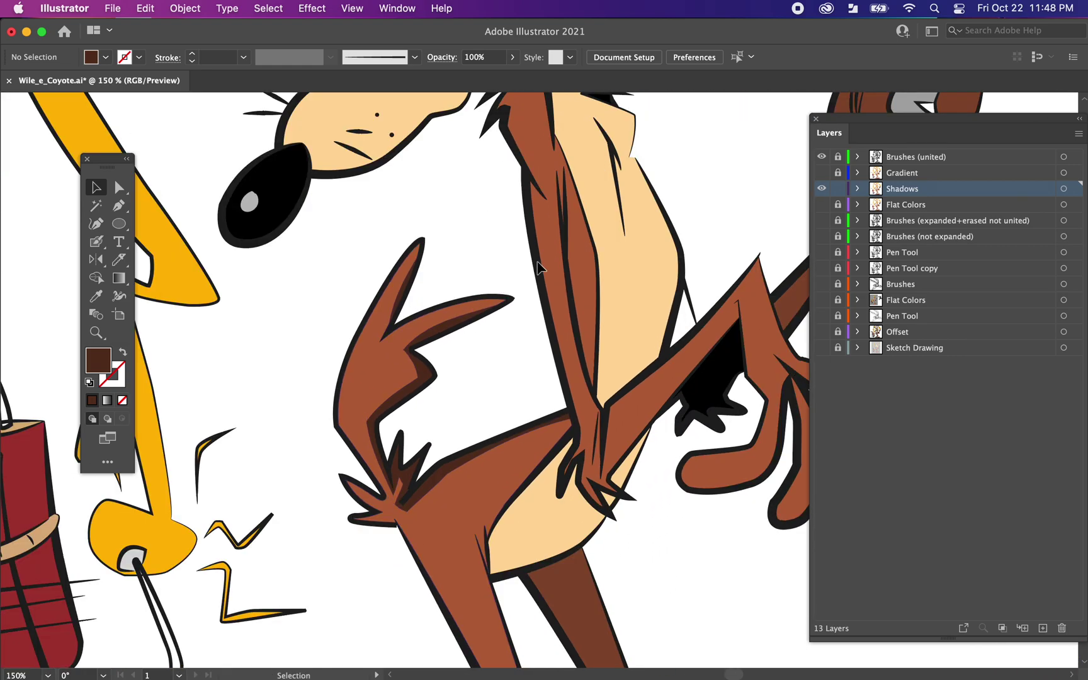
click(558, 256)
Knife a strip down the arm shape starting just below the neck.
drag(442, 221, 416, 290)
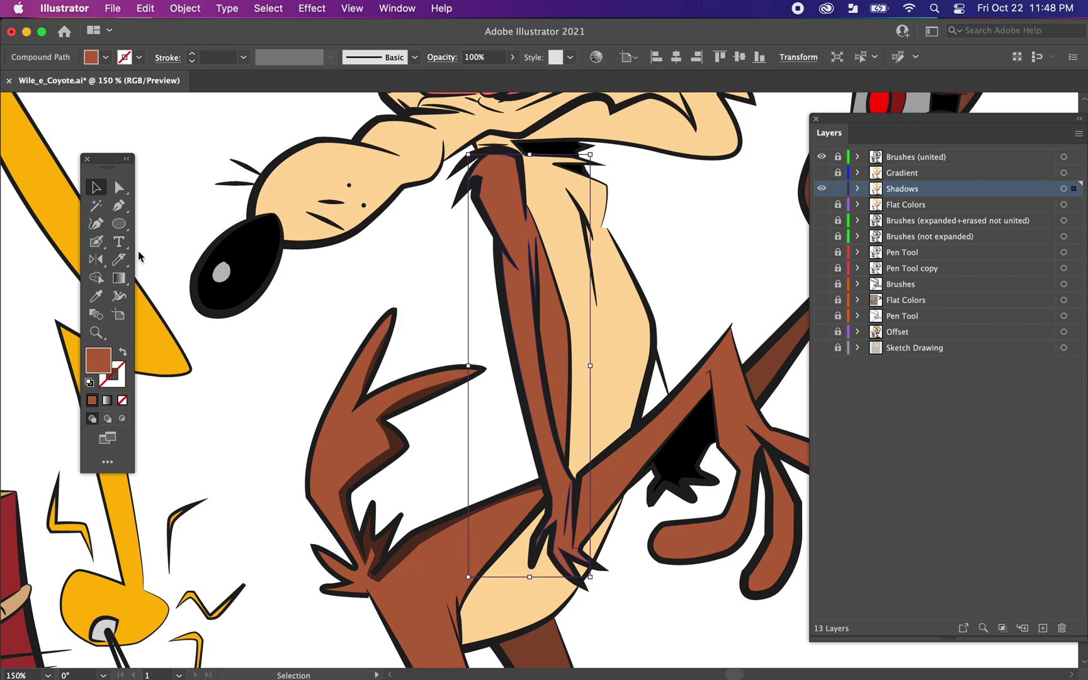
click(119, 260)
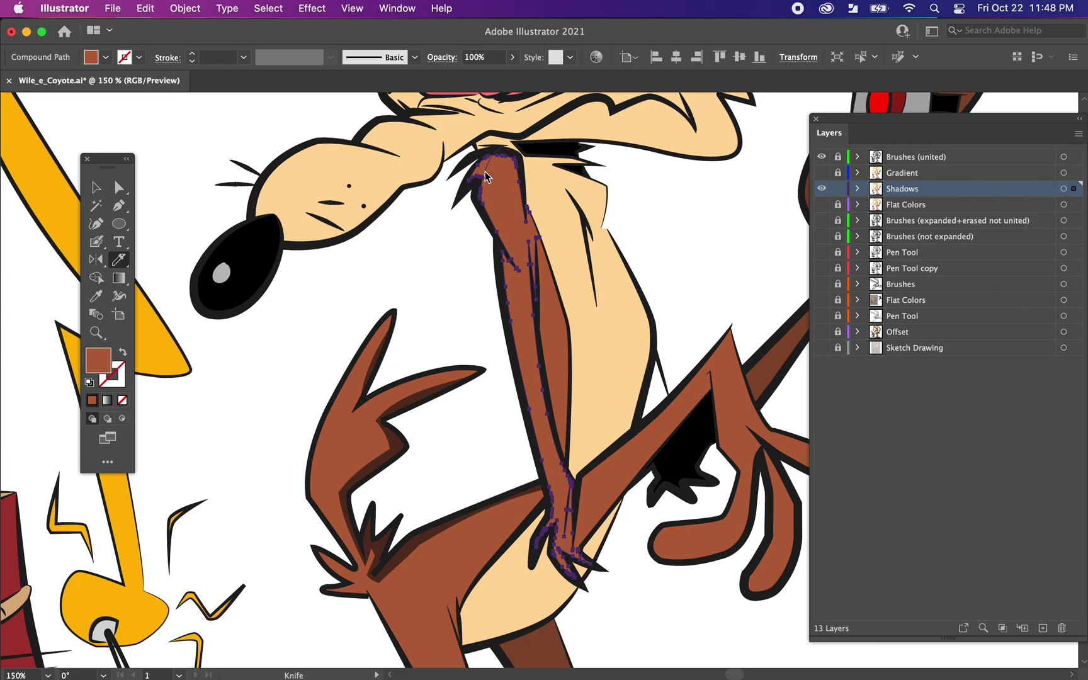
drag(485, 164, 520, 277)
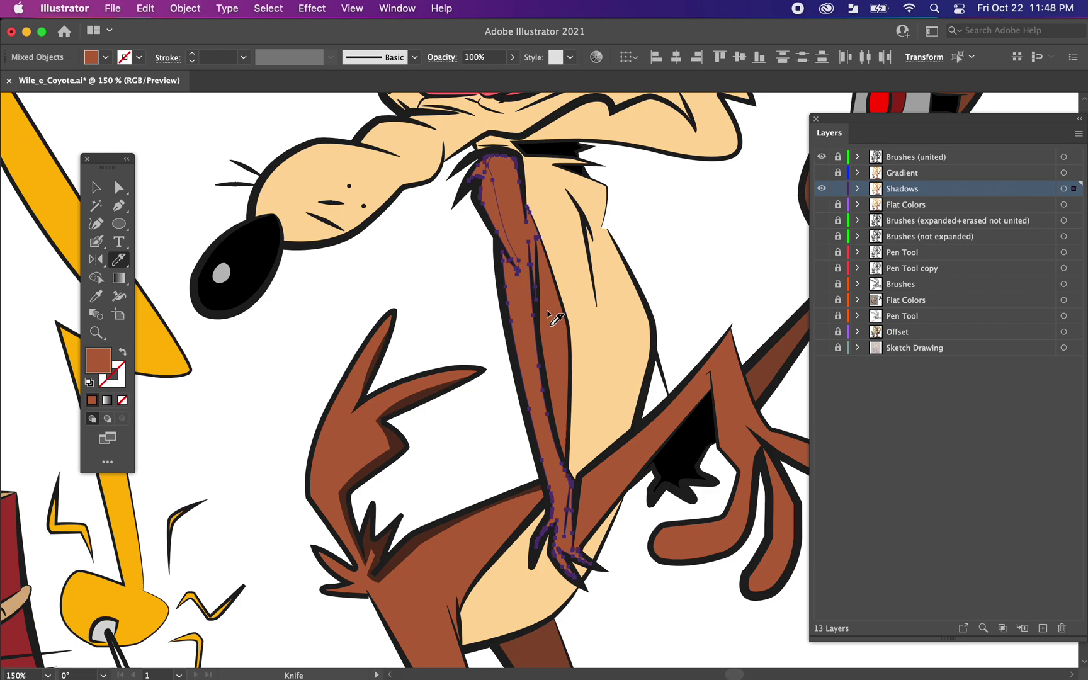
key(v)
Eyedropper the dark shadow brown onto the upper piece, then select the neck and arm shape.
click(444, 281)
click(501, 232)
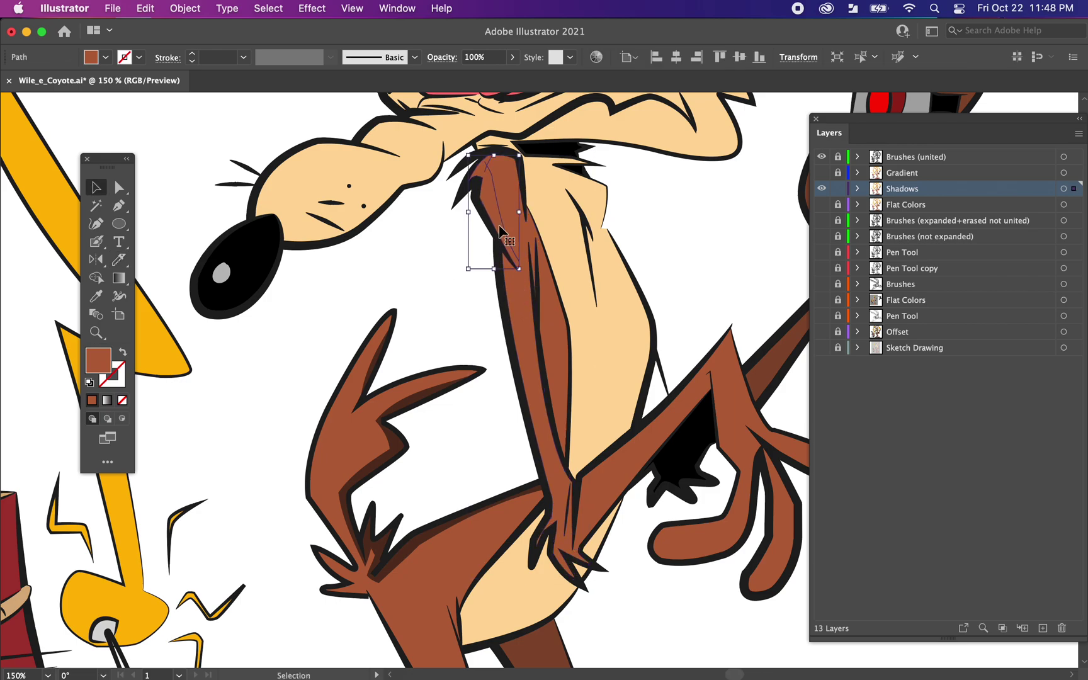
key(i)
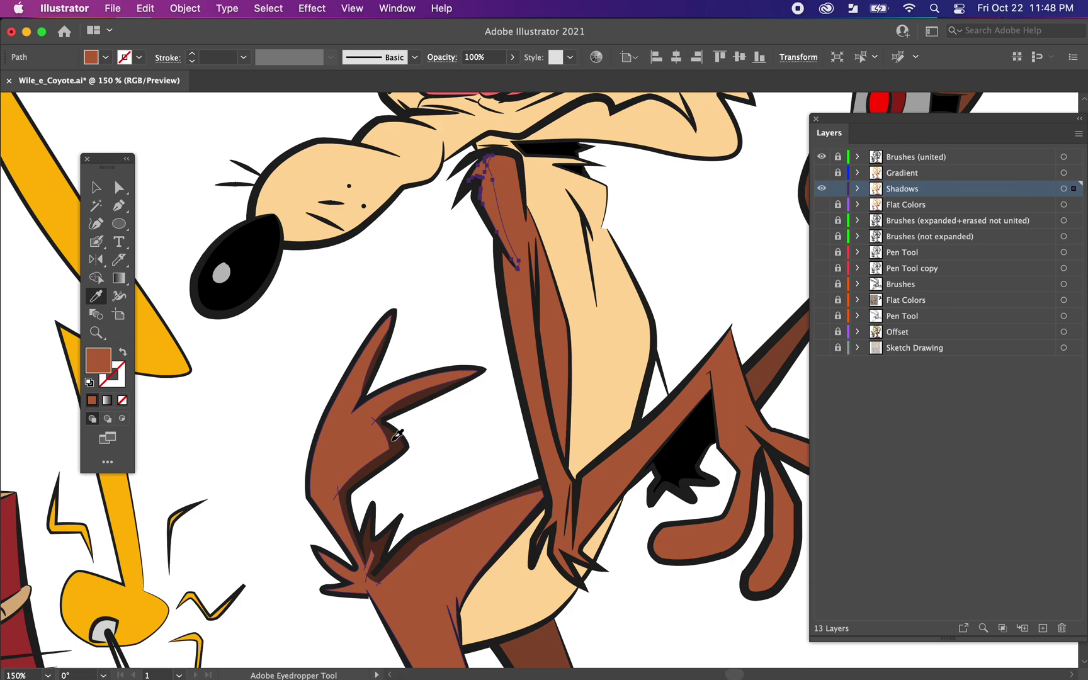
click(394, 440)
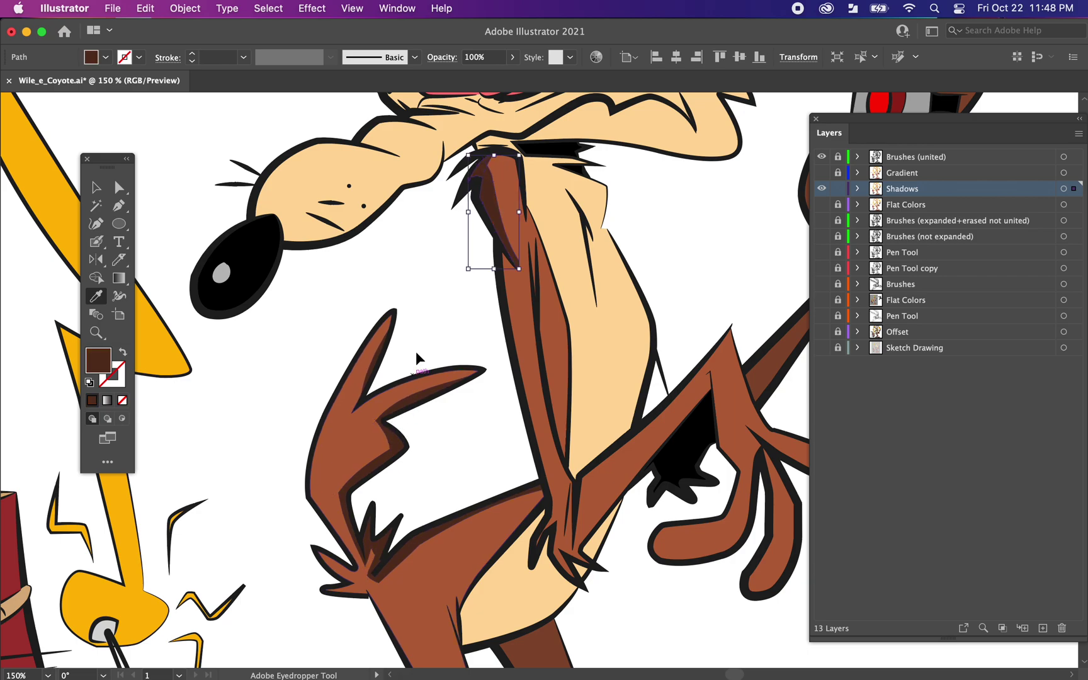
key(v)
click(451, 294)
click(517, 328)
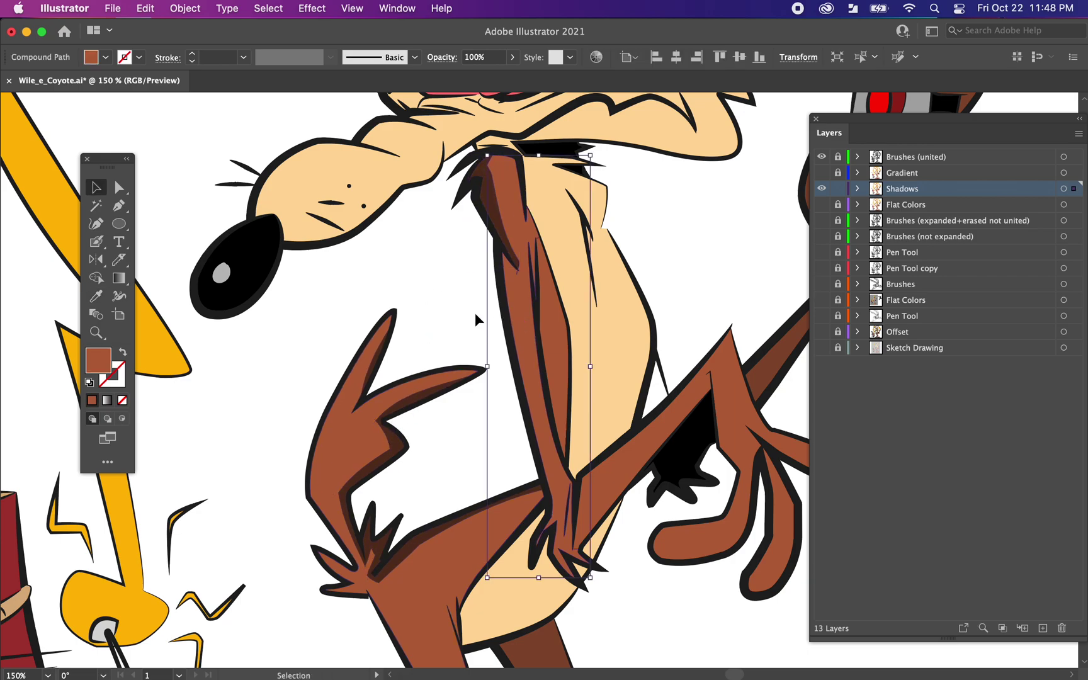
Knife a long strip down the arm's left edge at 200%, toggling the outline layer to see.
click(118, 258)
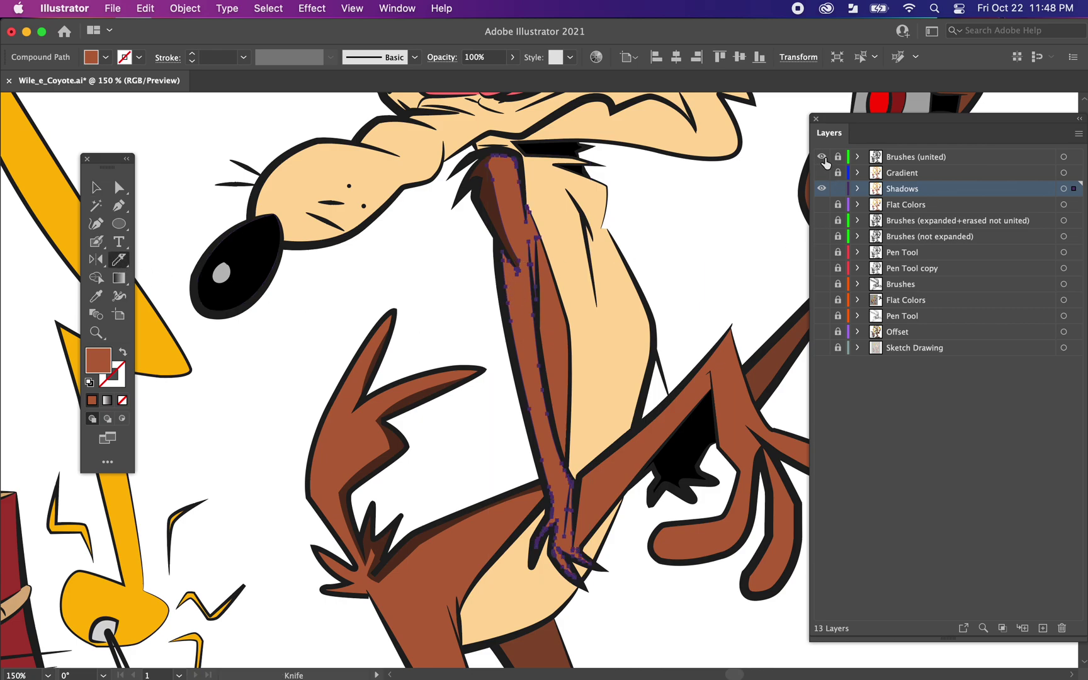
click(822, 156)
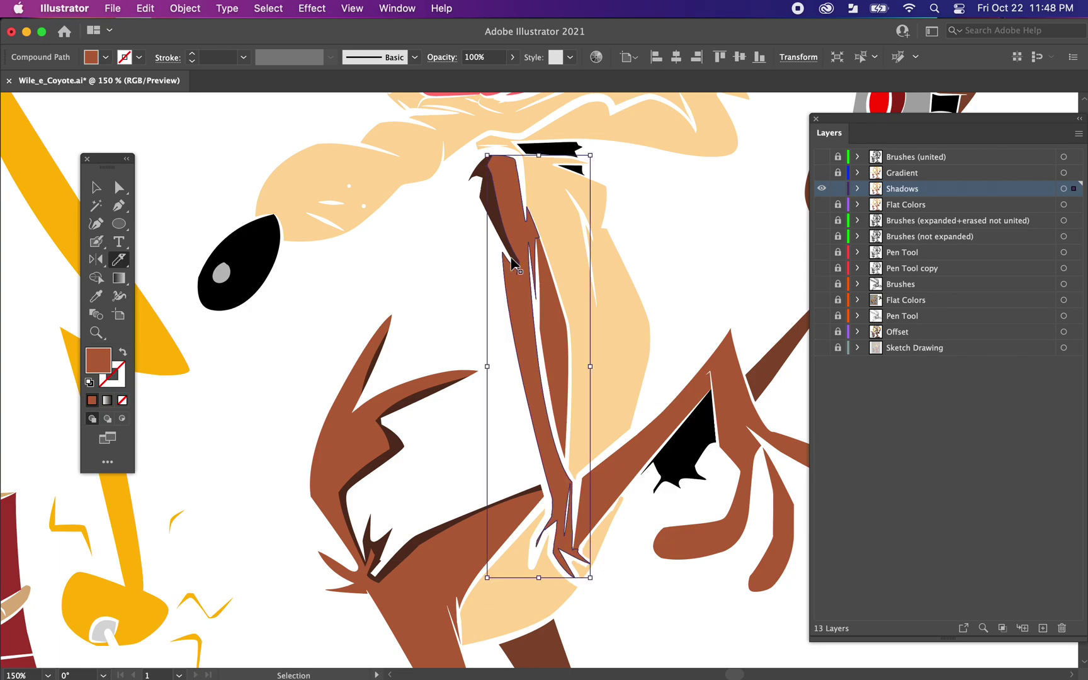
key(super+equal)
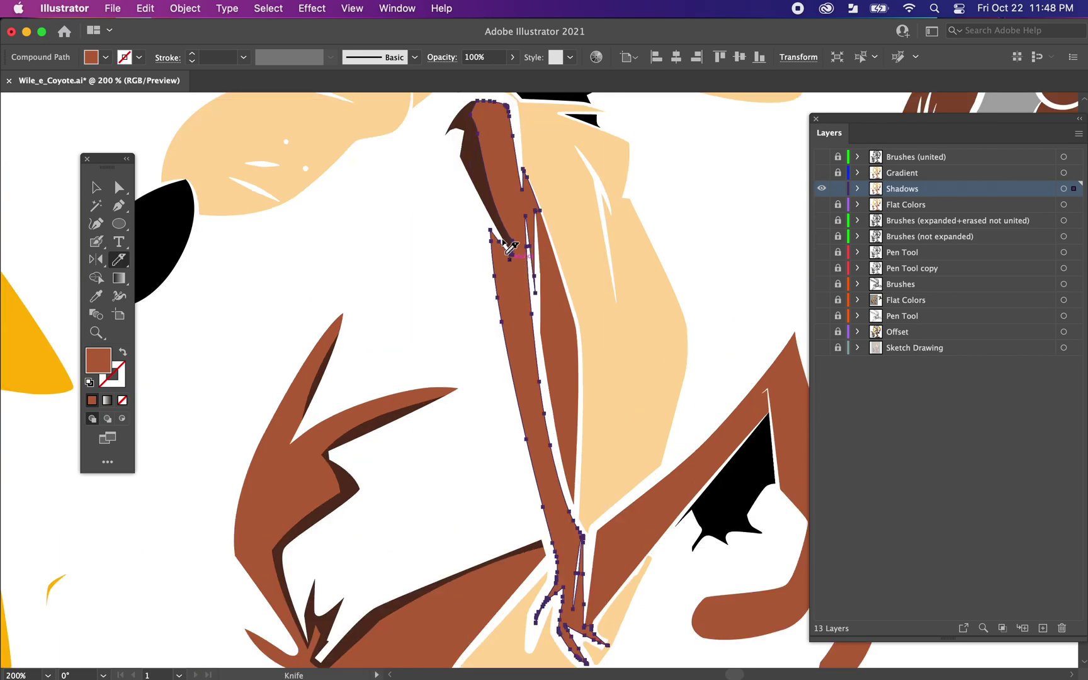
click(822, 157)
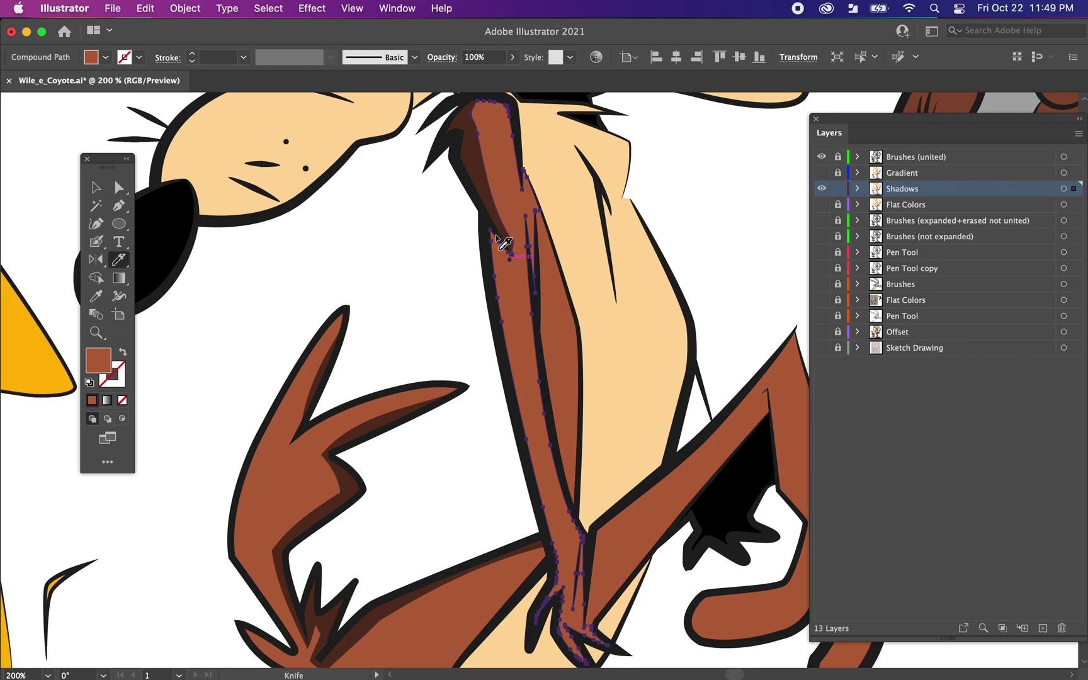
drag(498, 236, 561, 600)
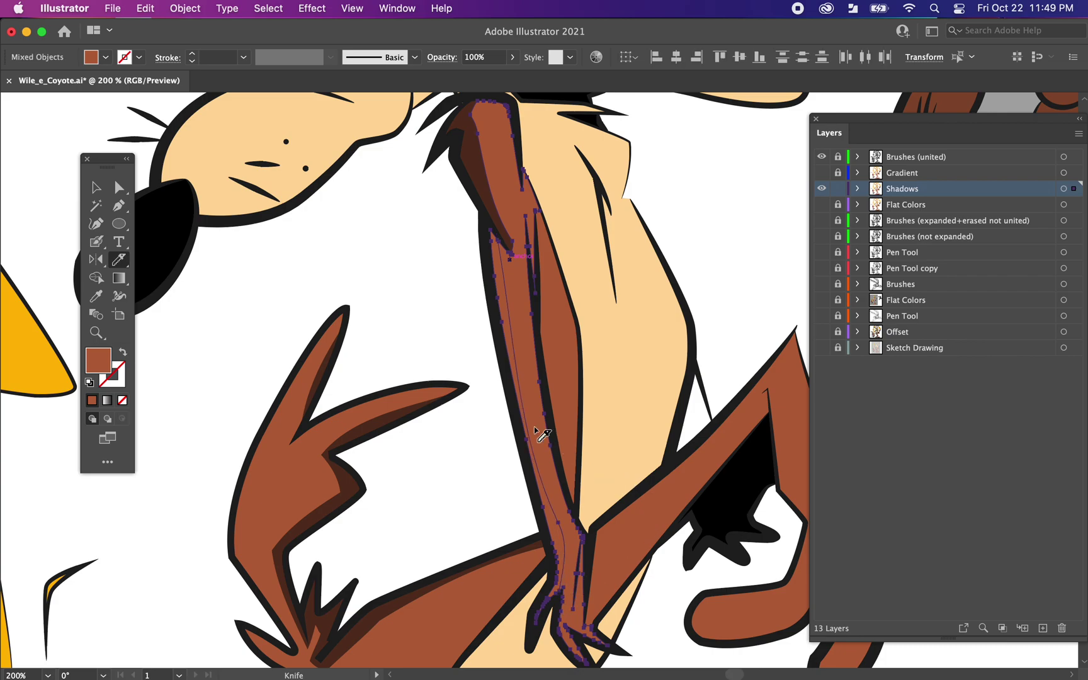
key(v)
Fill the long arm strip with the dark shadow brown using the Eyedropper.
click(474, 454)
click(545, 500)
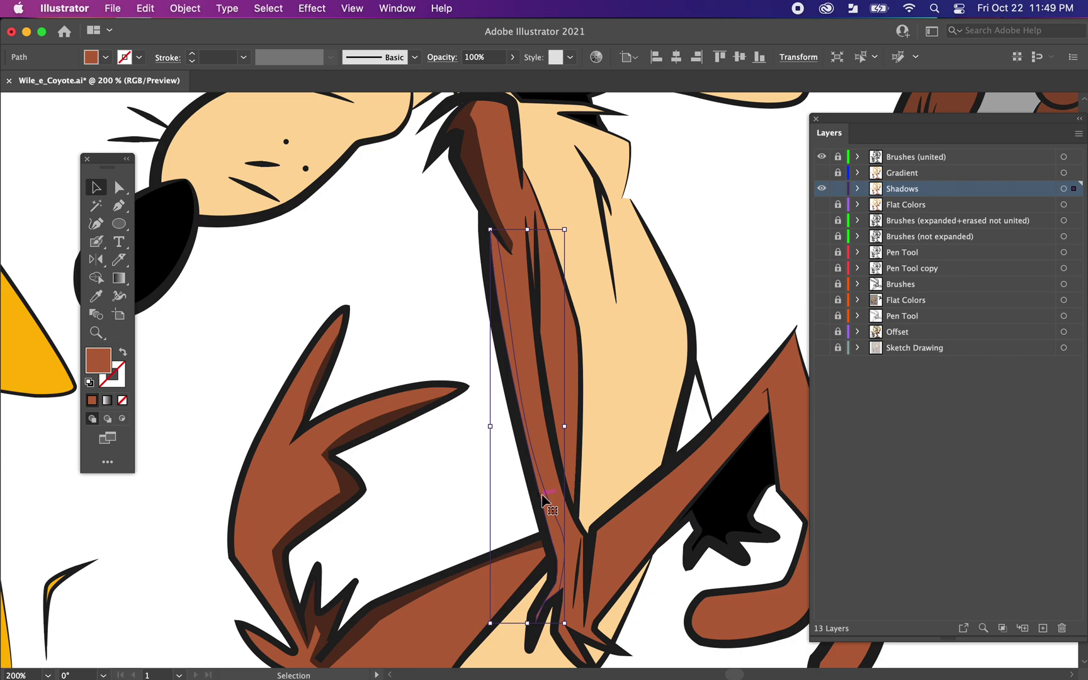
key(i)
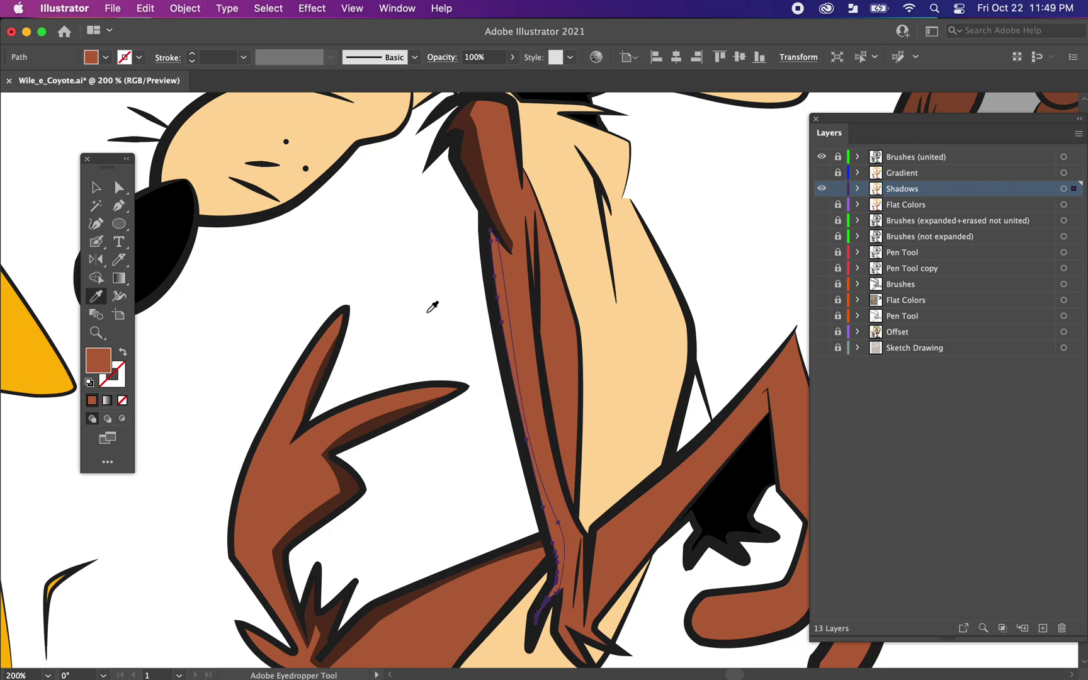
click(483, 177)
key(v)
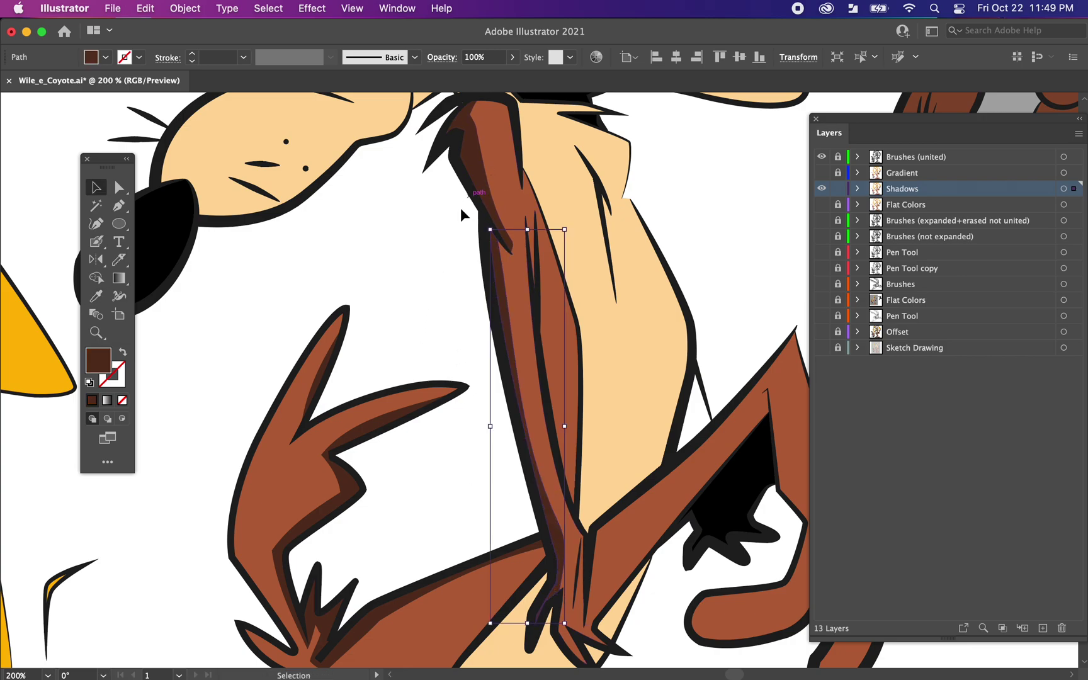
click(419, 281)
drag(615, 486, 487, 347)
Select the finger shadow shape and knife a cut across it.
click(474, 398)
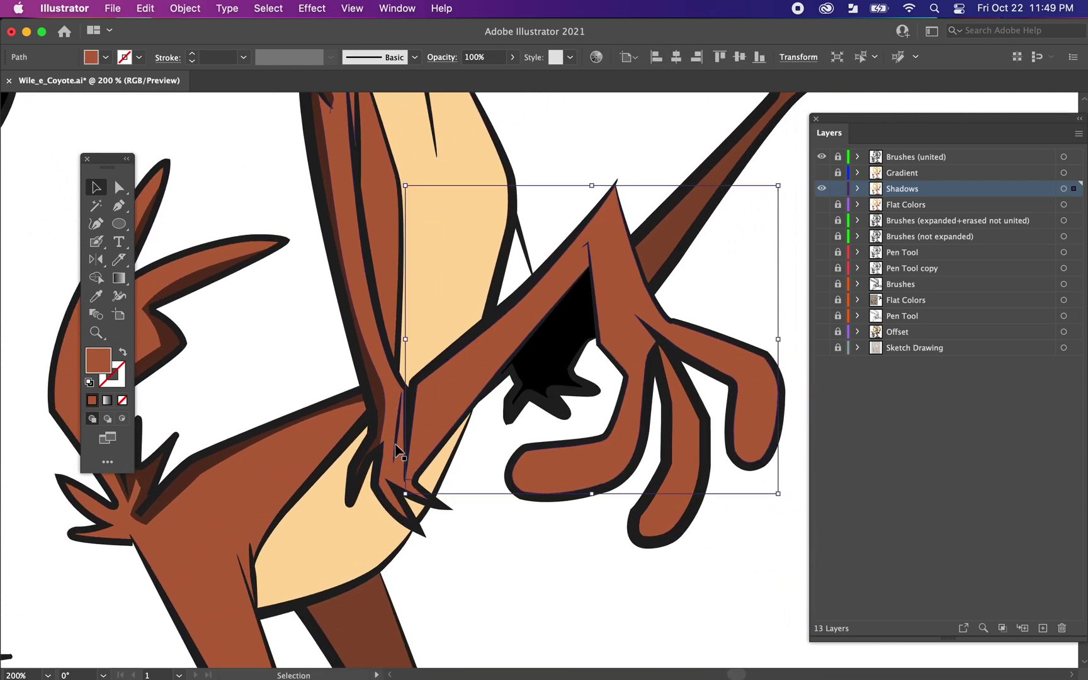
click(399, 478)
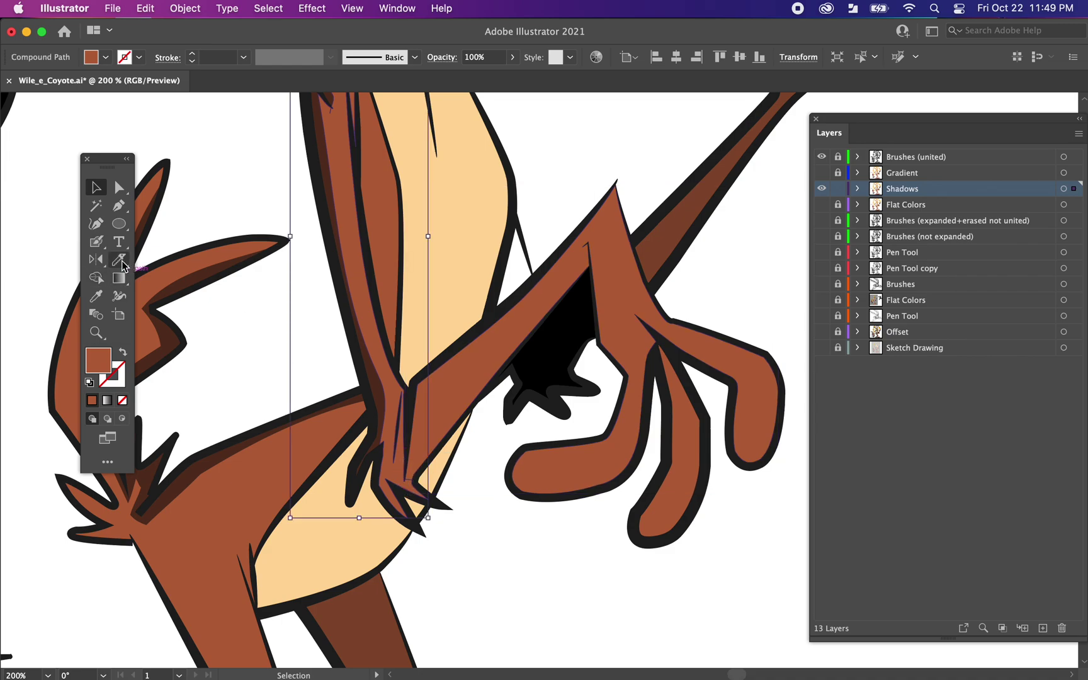
click(118, 260)
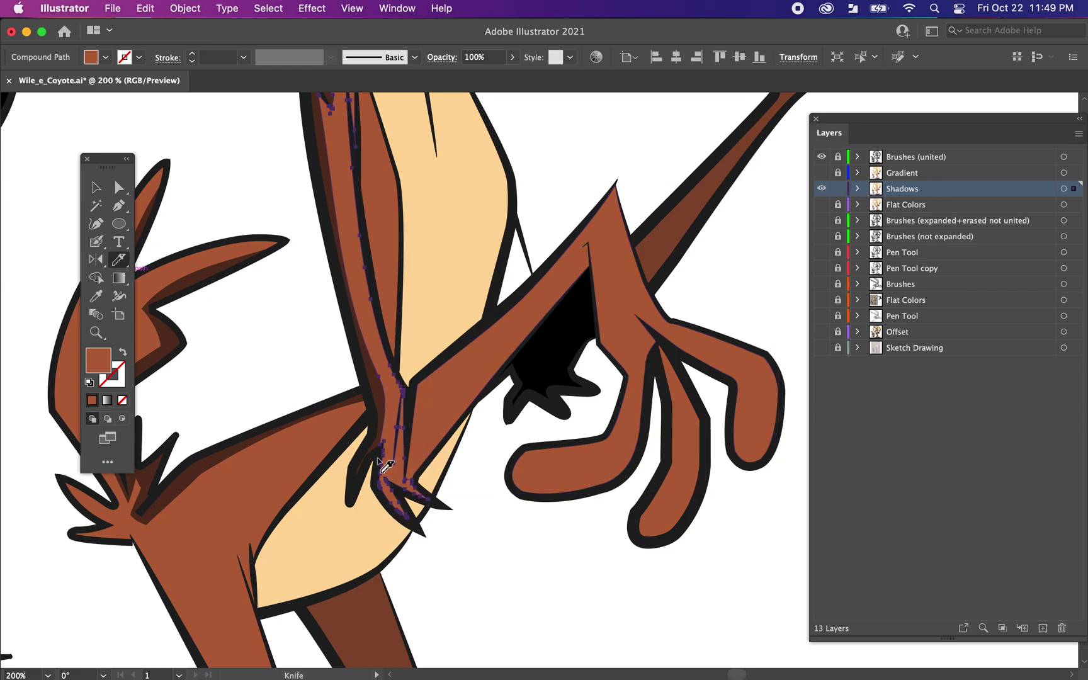
drag(378, 461, 442, 498)
key(v)
click(476, 549)
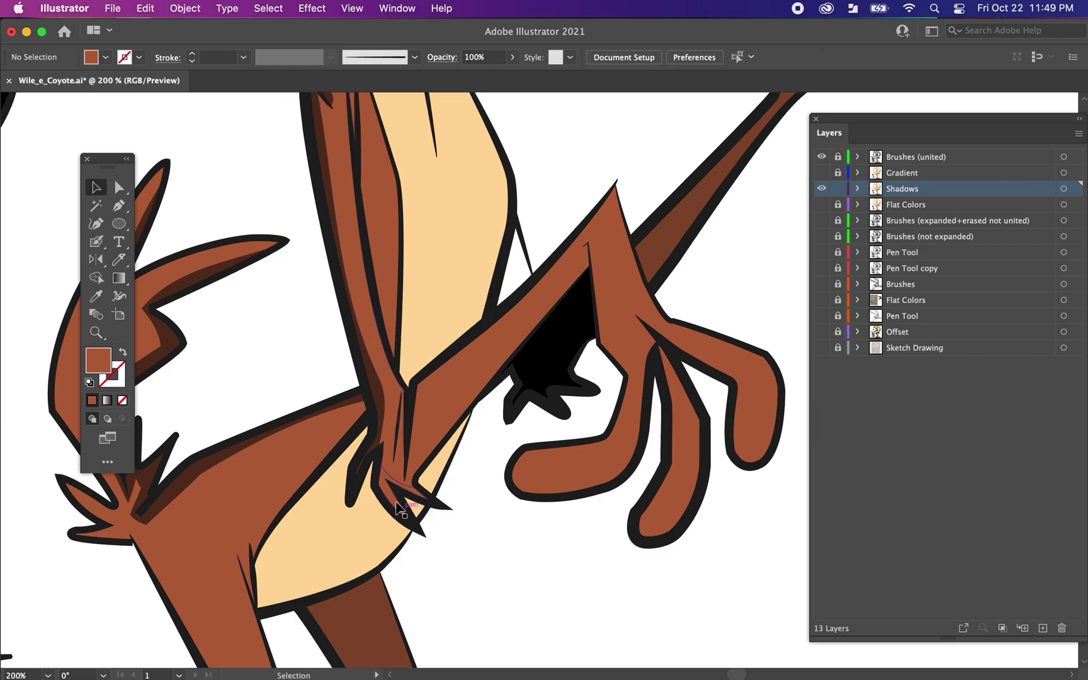
Eyedropper the dark shadow brown onto the cut finger piece.
click(391, 498)
key(i)
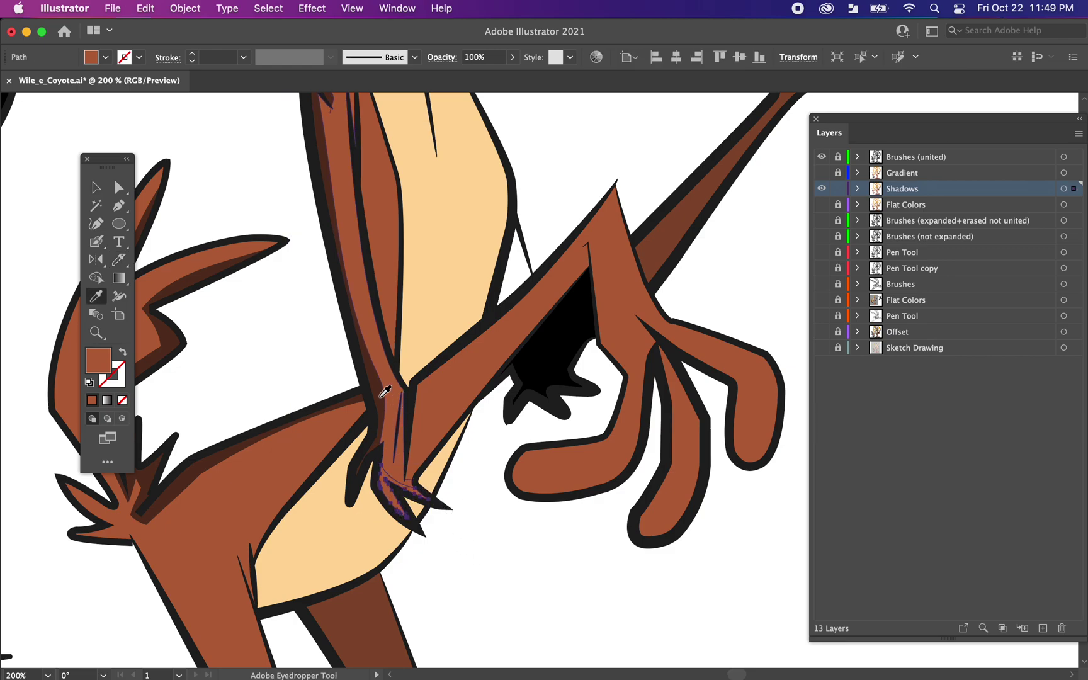
click(380, 394)
key(v)
click(513, 499)
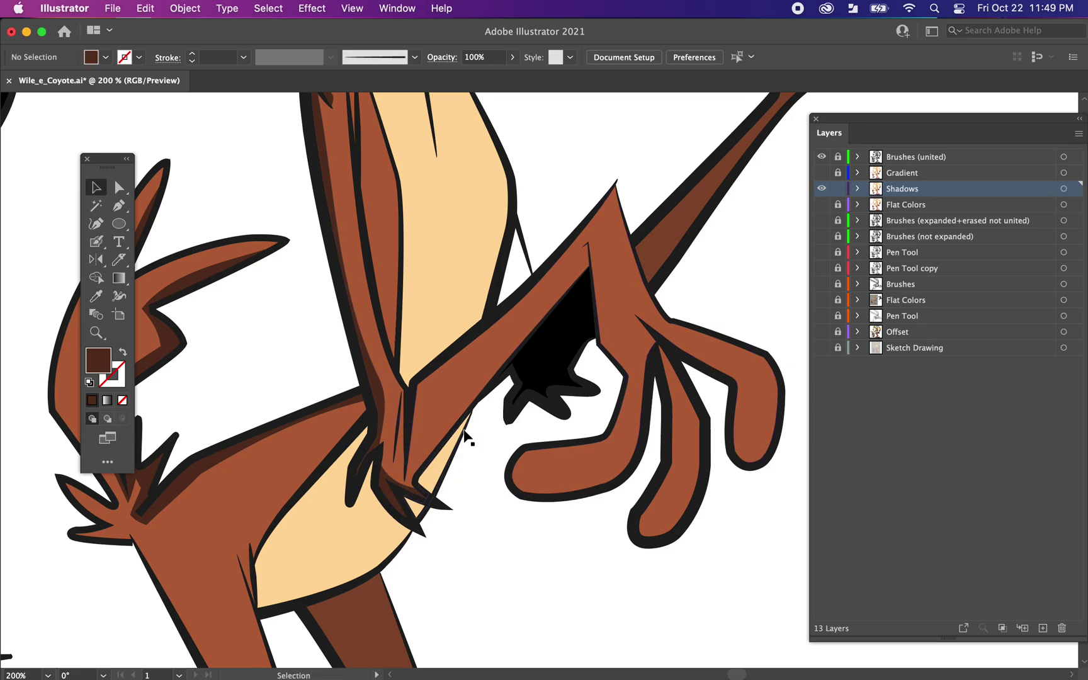
Select the arm shape and knife two cuts along its lower edge toward the wrist.
click(466, 417)
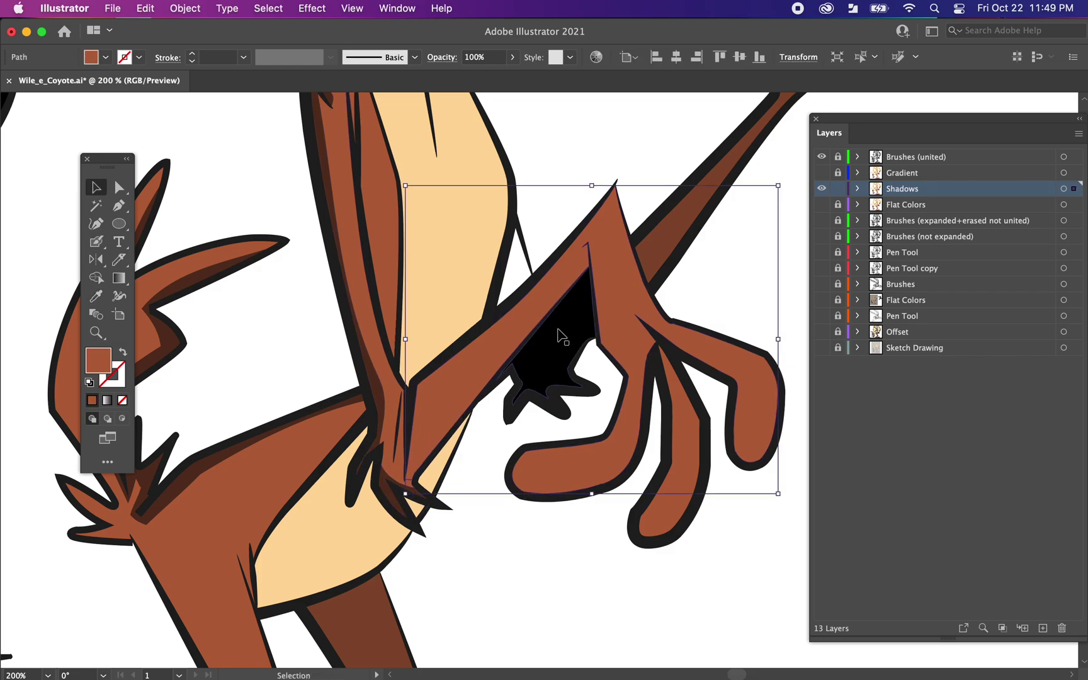
click(123, 262)
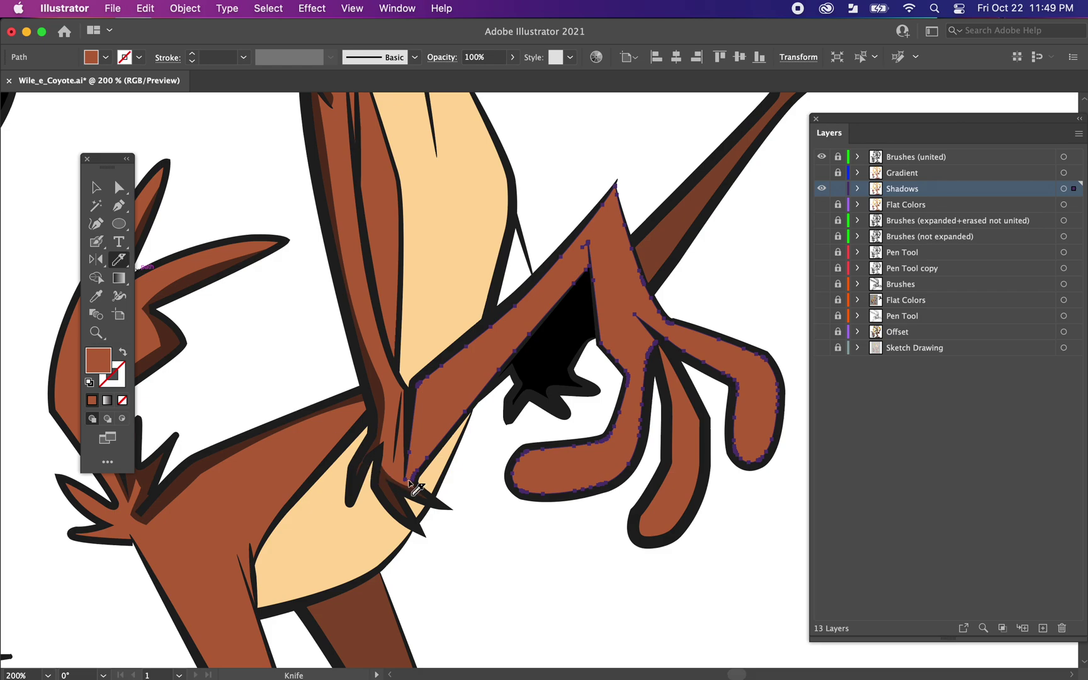
key(v)
click(503, 536)
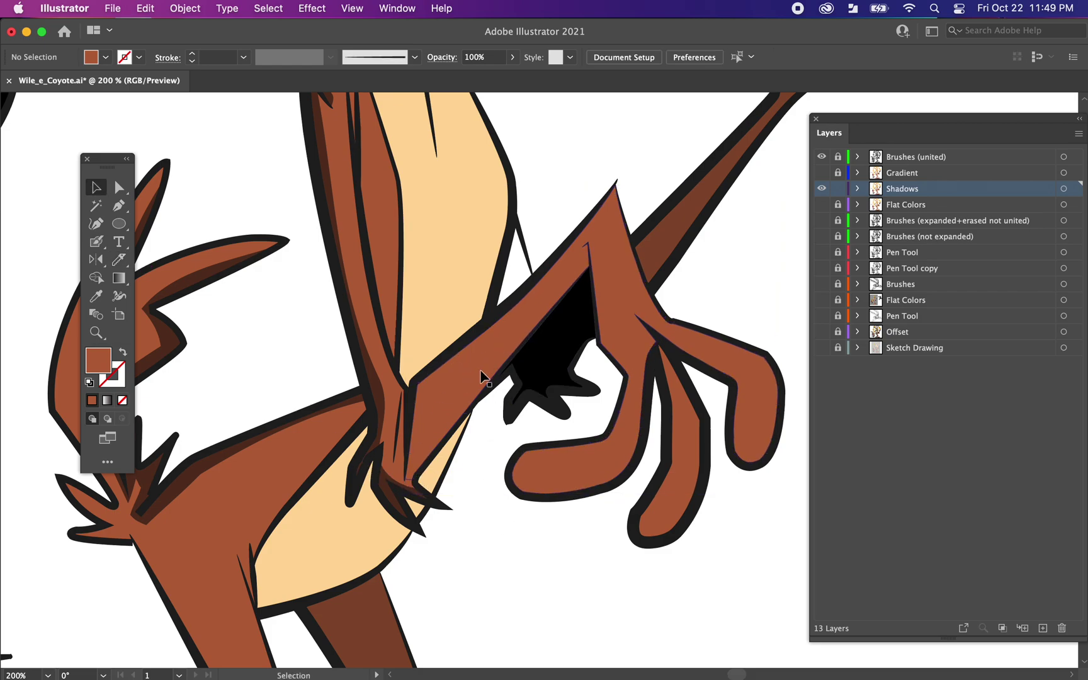
click(484, 376)
drag(488, 357, 543, 263)
key(super+z)
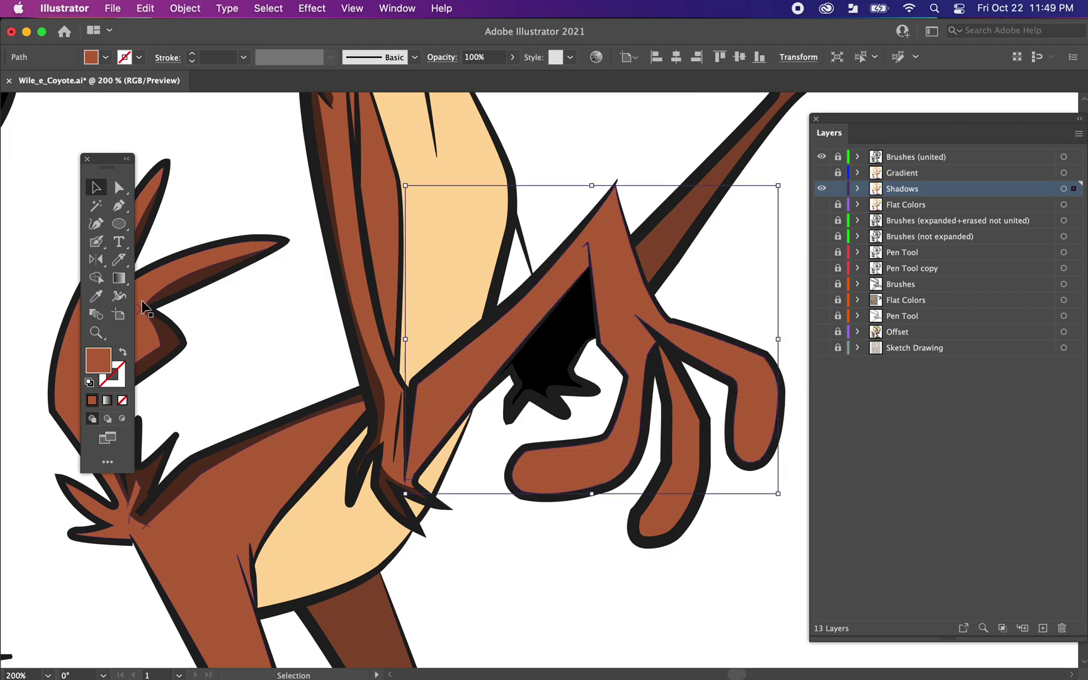
click(118, 260)
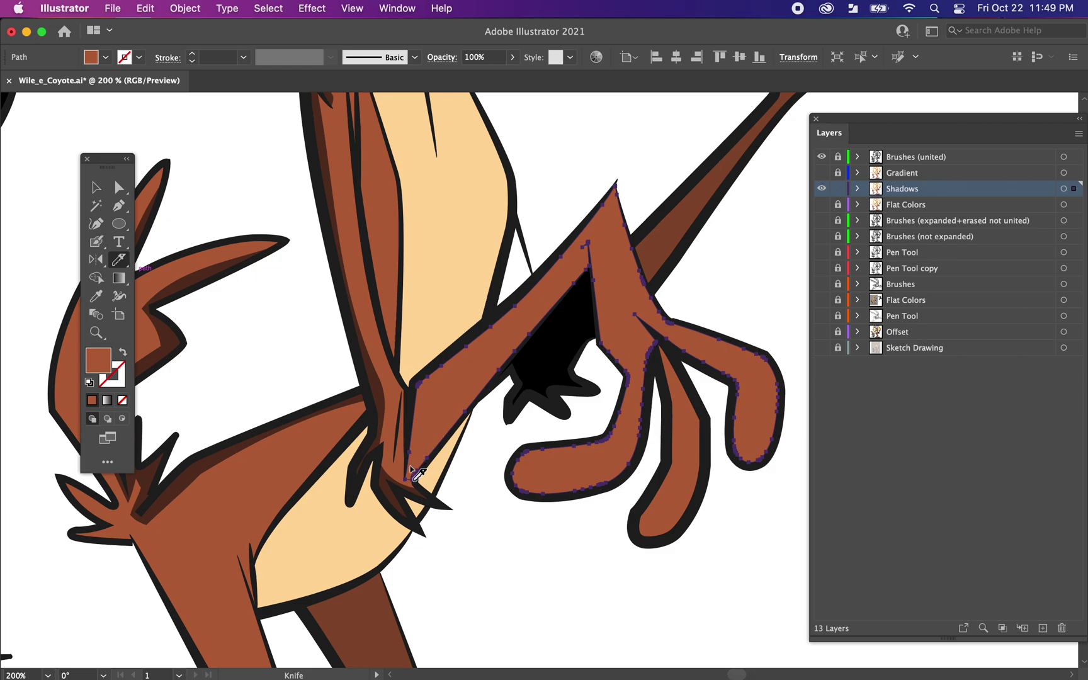
mouse_move(426, 463)
mouse_down()
mouse_move(501, 359)
mouse_move(533, 337)
mouse_move(554, 302)
mouse_up()
mouse_move(422, 484)
mouse_down()
mouse_move(495, 359)
mouse_move(592, 271)
mouse_up()
key(v)
Fill the forearm underside strip with dark shadow brown, then select the hand shape.
click(477, 463)
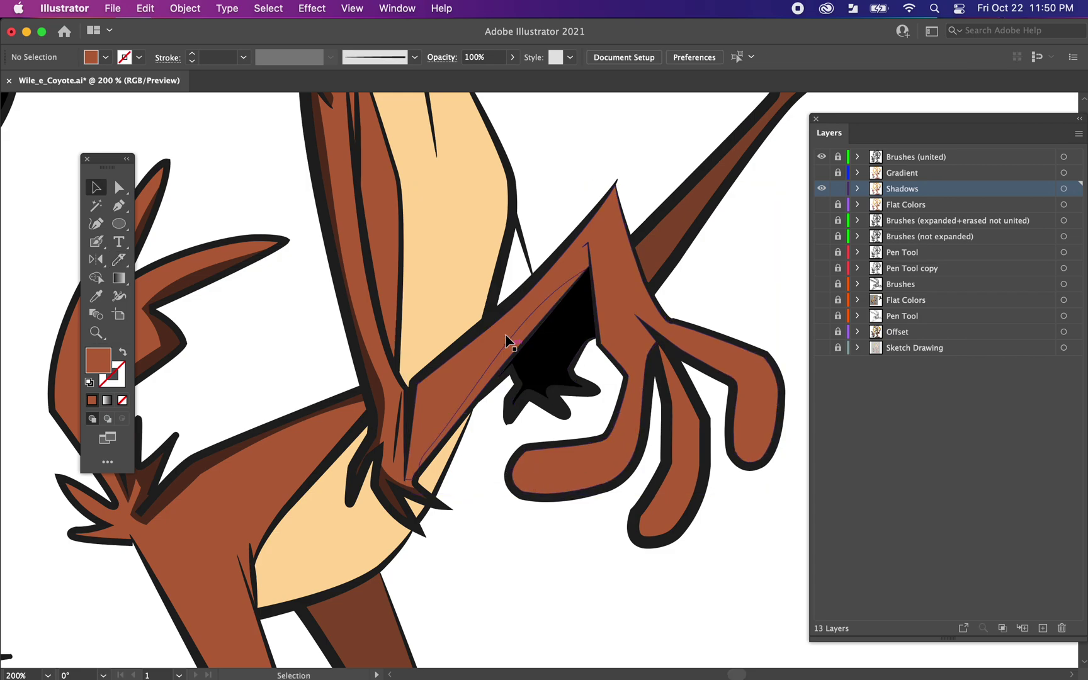
click(517, 348)
key(i)
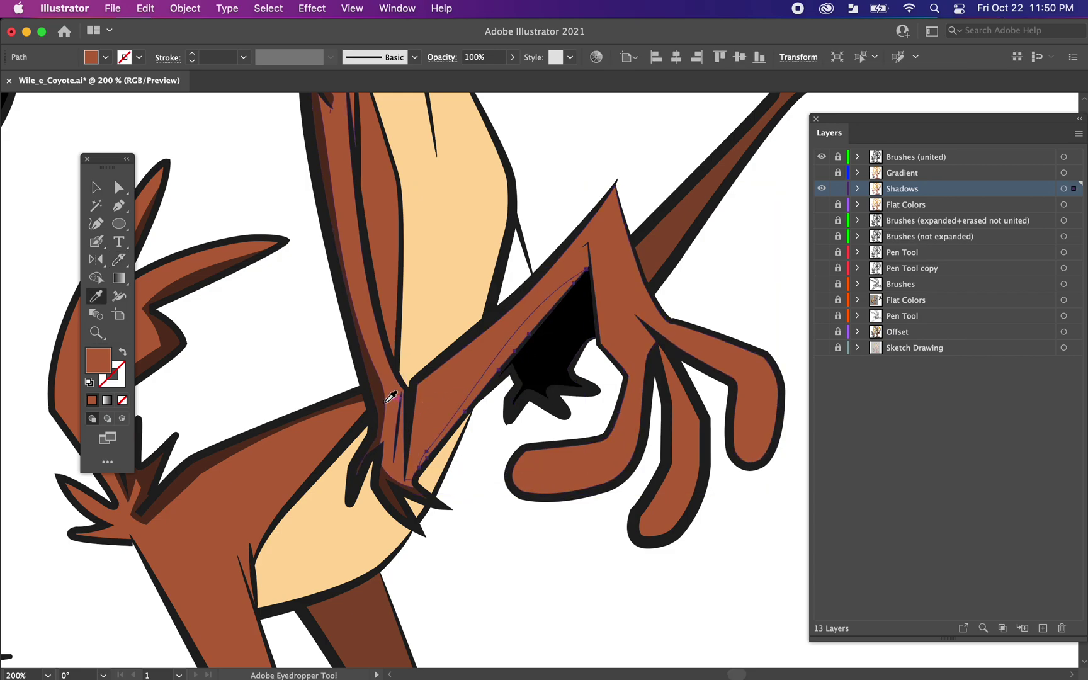
click(392, 395)
key(v)
click(505, 585)
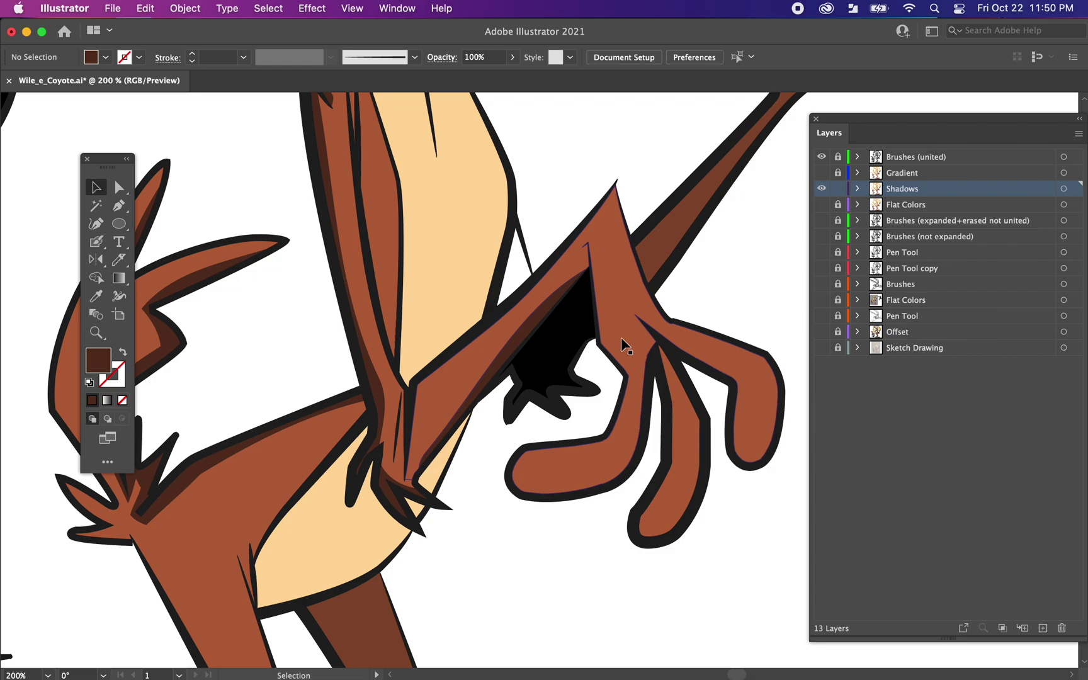
click(621, 328)
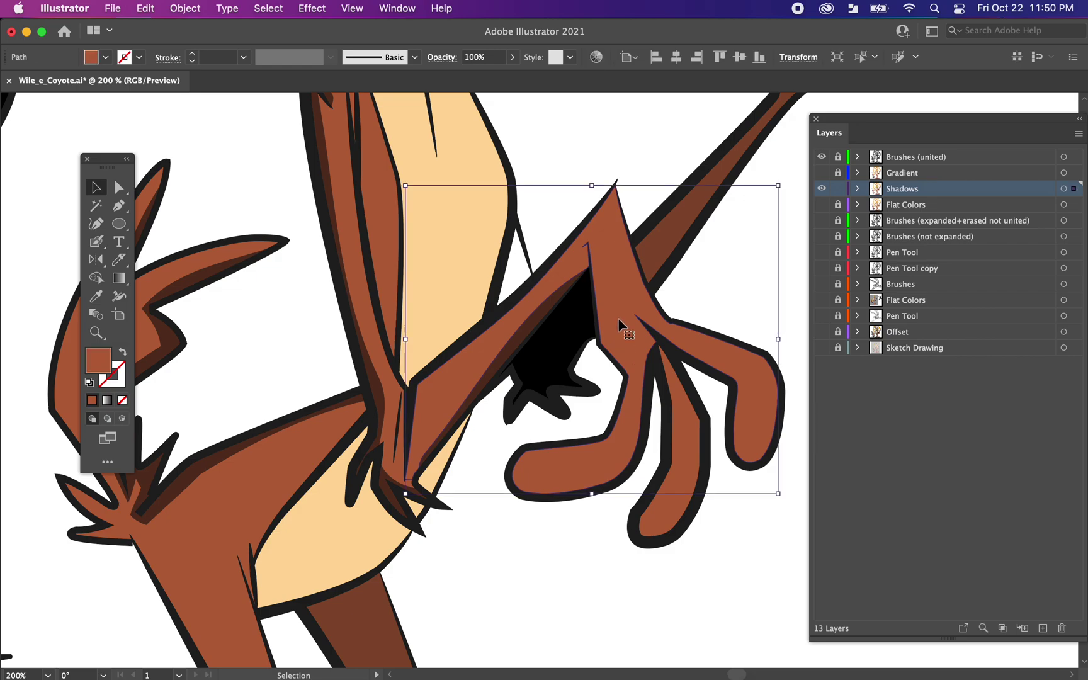
click(119, 259)
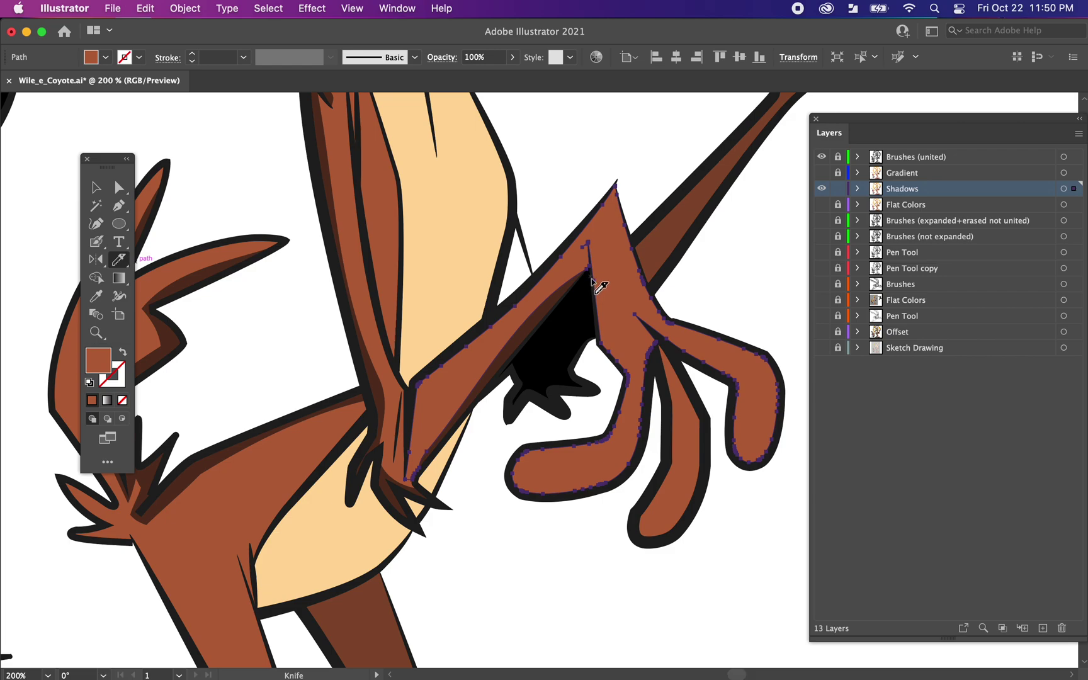
Cut a shadow strip down the hand and left finger and fill it dark brown.
mouse_move(592, 280)
mouse_down()
mouse_move(607, 342)
mouse_move(636, 379)
mouse_move(633, 363)
mouse_move(623, 432)
mouse_move(608, 450)
mouse_move(621, 443)
mouse_move(514, 474)
mouse_up()
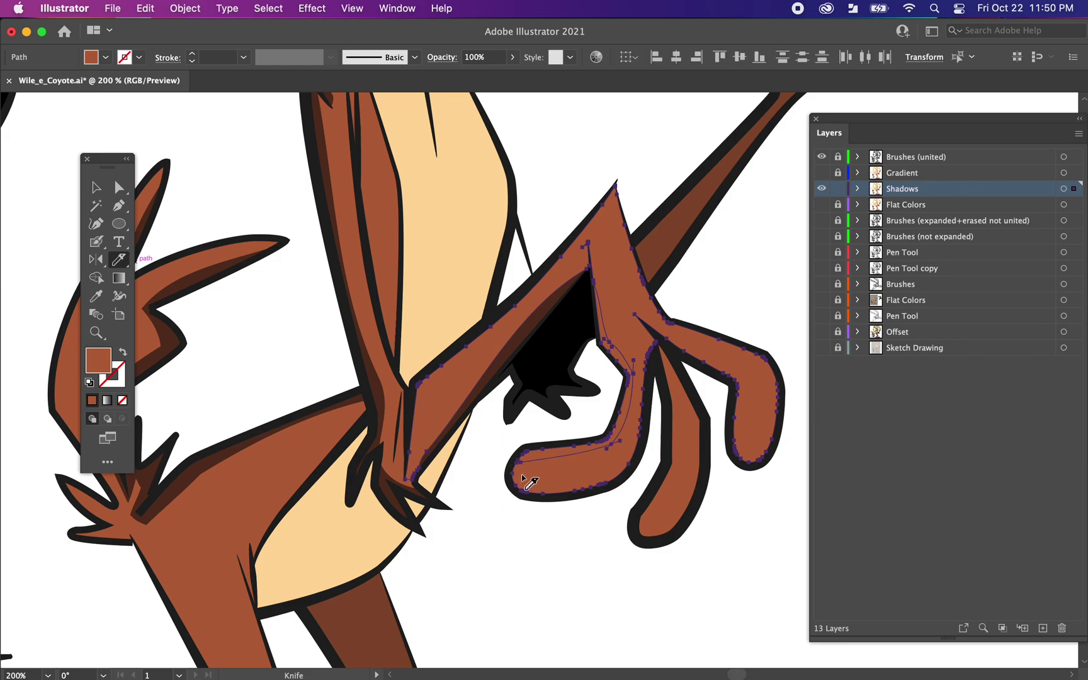
key(v)
click(542, 452)
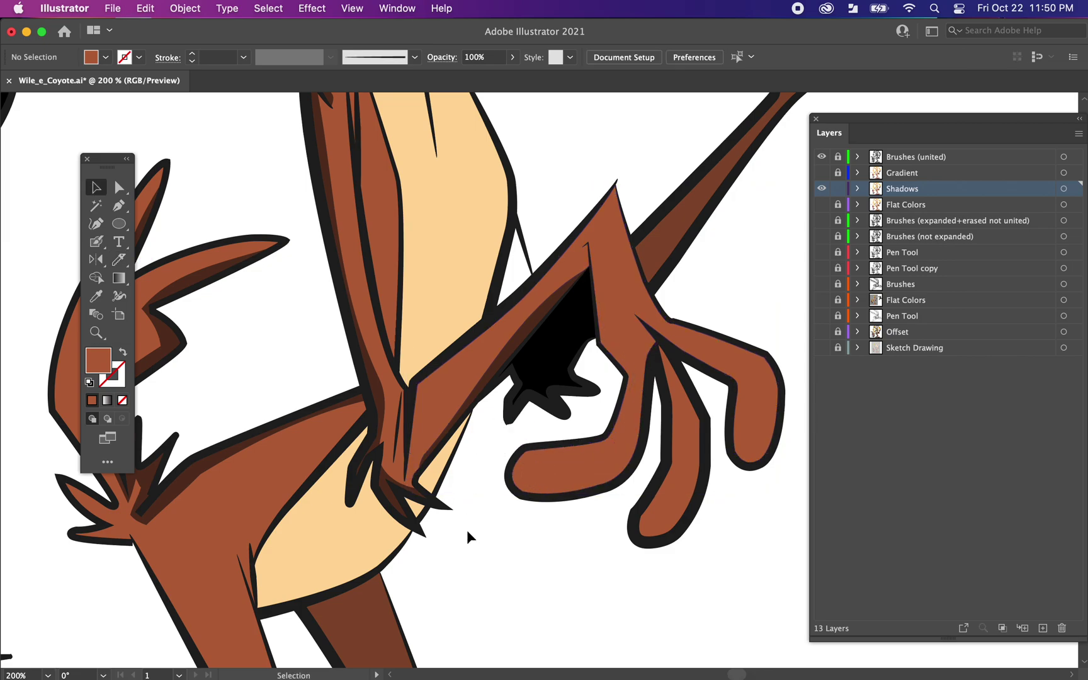
click(545, 458)
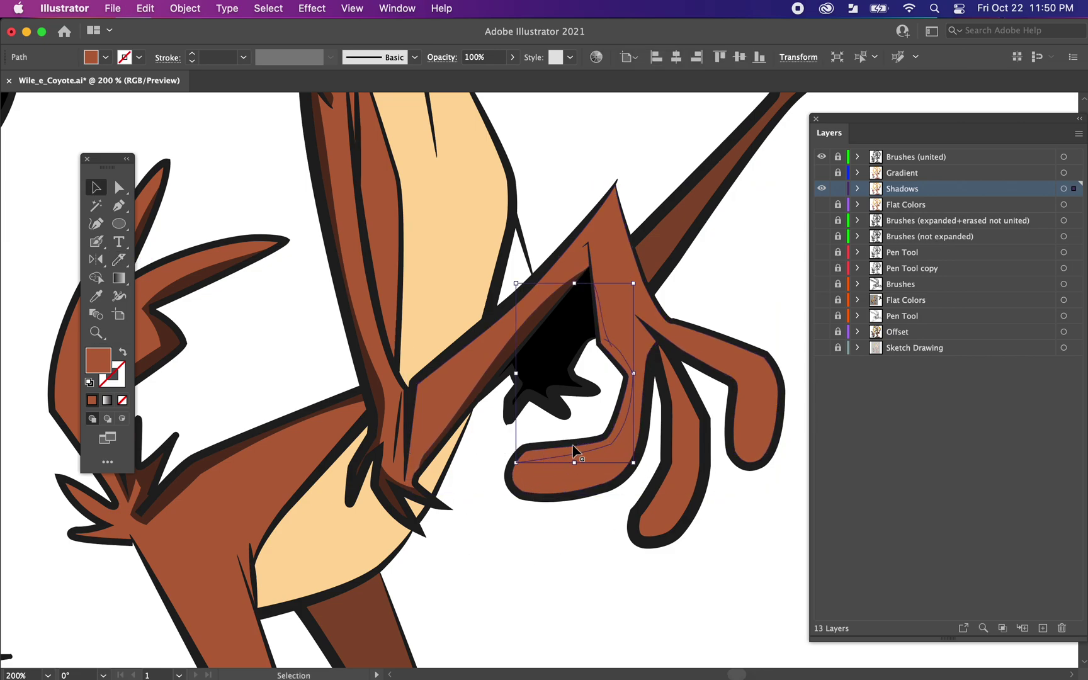
key(i)
click(380, 391)
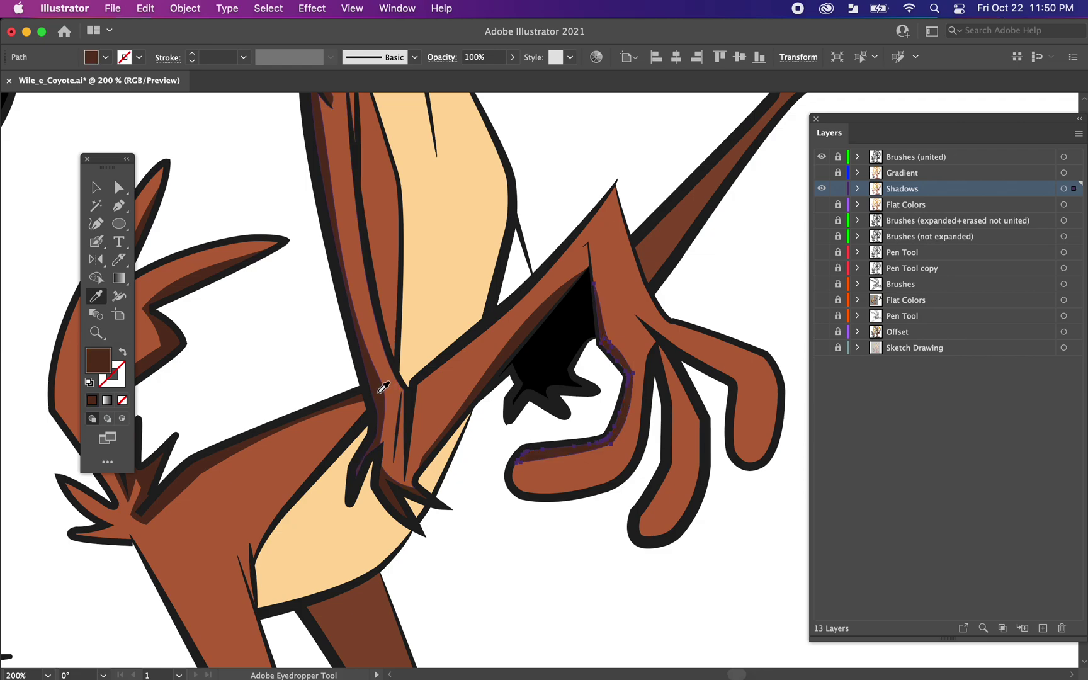
key(v)
click(568, 561)
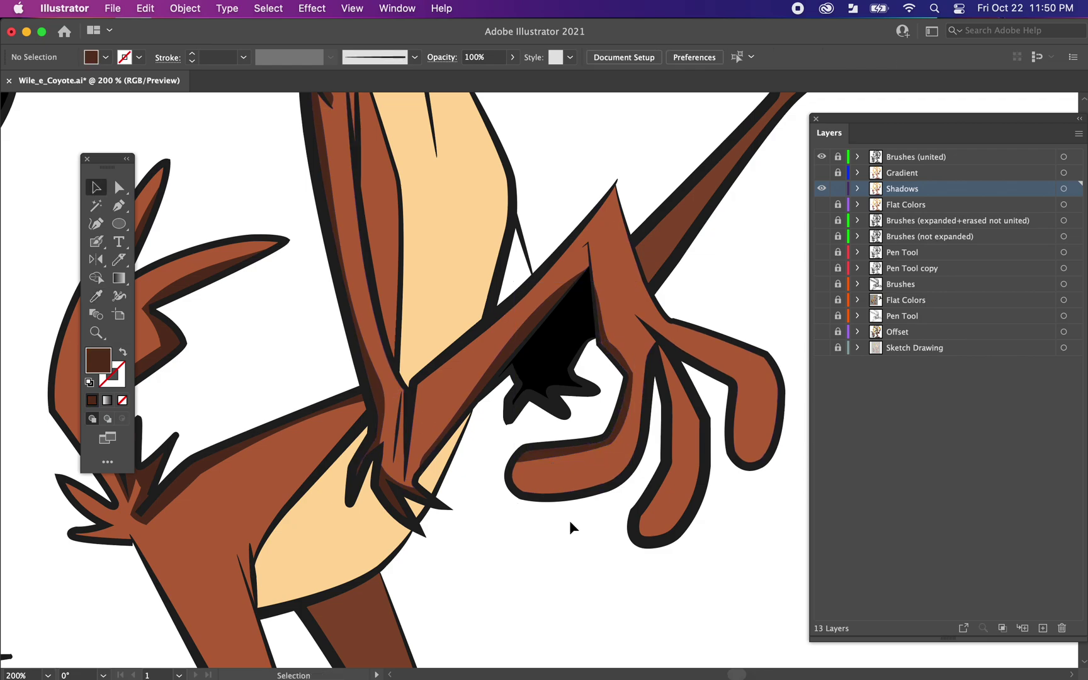
Cut a strip along the middle finger's right side and fill it dark brown.
click(680, 501)
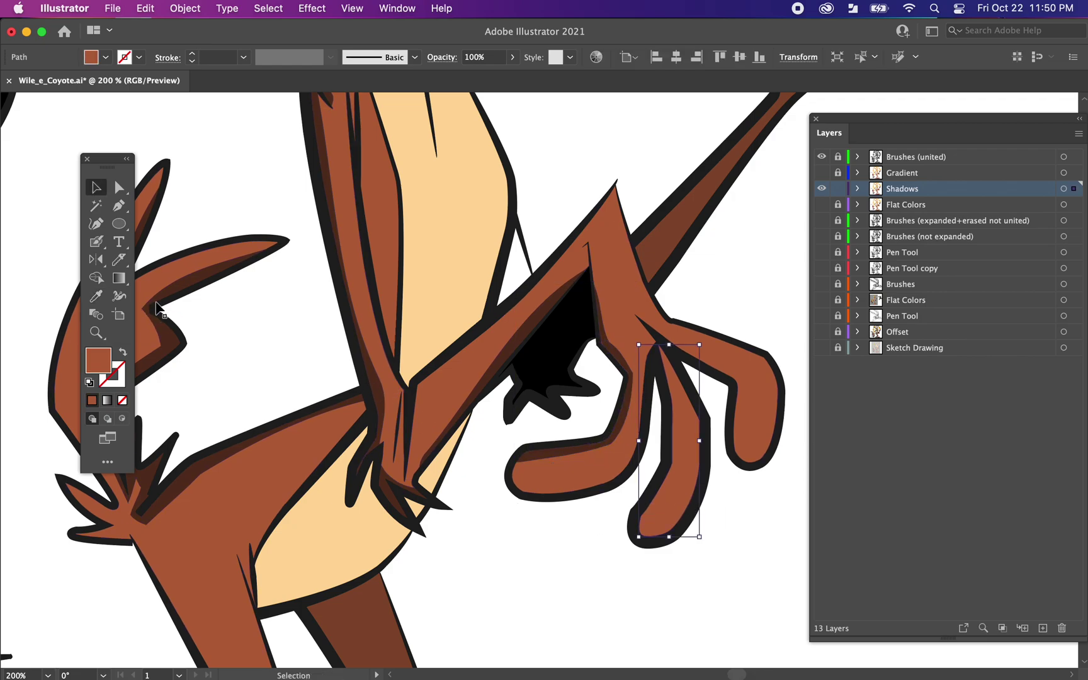
click(118, 260)
mouse_move(637, 507)
mouse_down()
mouse_move(687, 437)
mouse_move(664, 369)
mouse_move(685, 437)
mouse_move(641, 547)
mouse_up()
key(v)
click(595, 585)
click(649, 523)
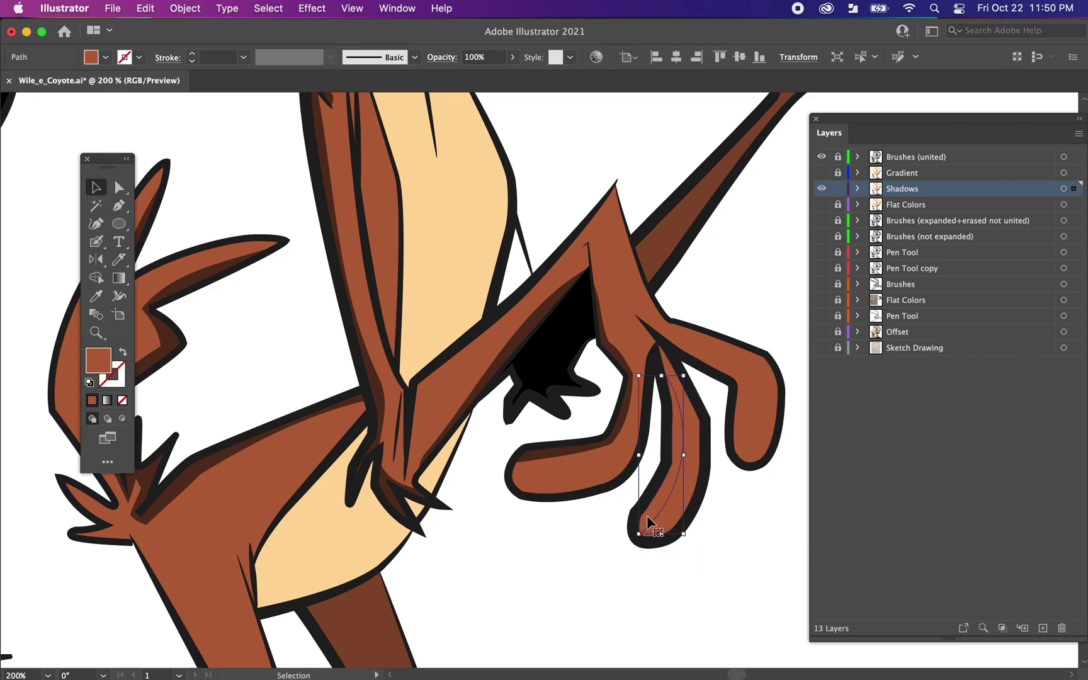
key(i)
click(563, 446)
key(v)
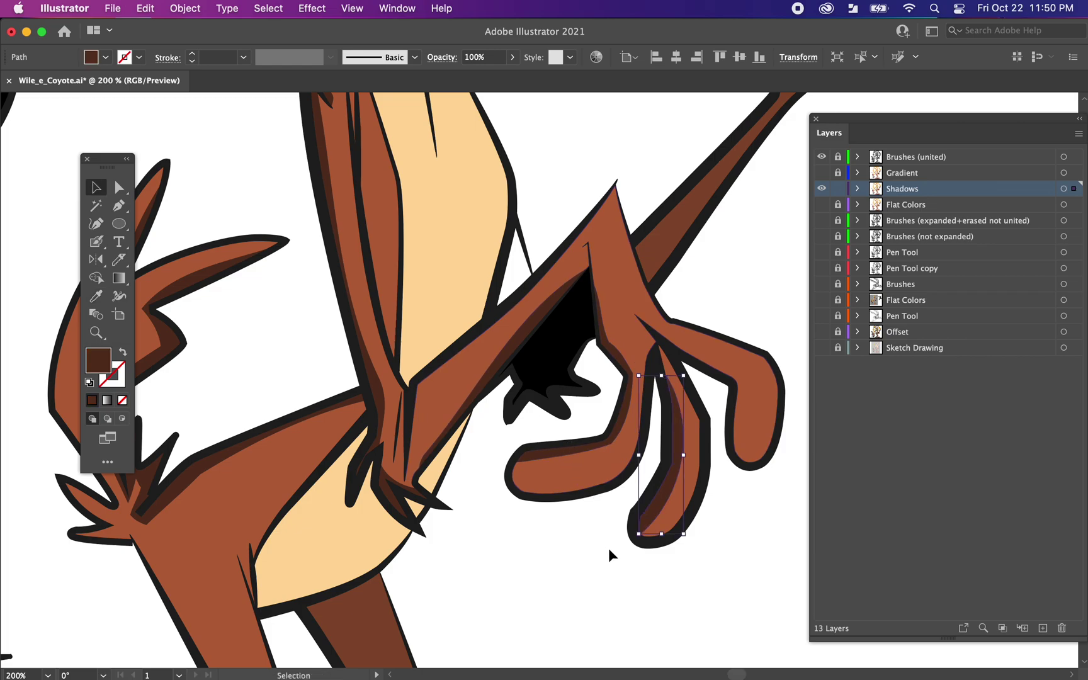
click(621, 576)
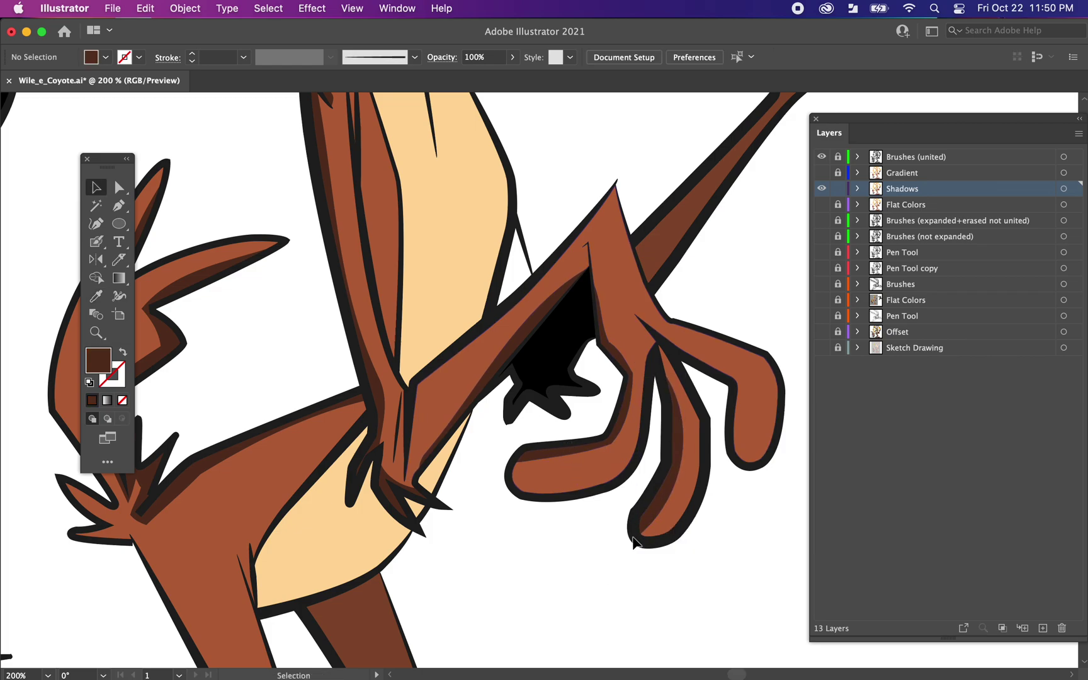
Cut a shadow strip along the right finger and fill it dark brown.
click(734, 427)
click(118, 260)
mouse_move(694, 420)
mouse_down()
mouse_move(675, 357)
mouse_move(753, 389)
mouse_move(744, 378)
mouse_move(753, 457)
mouse_move(778, 496)
mouse_up()
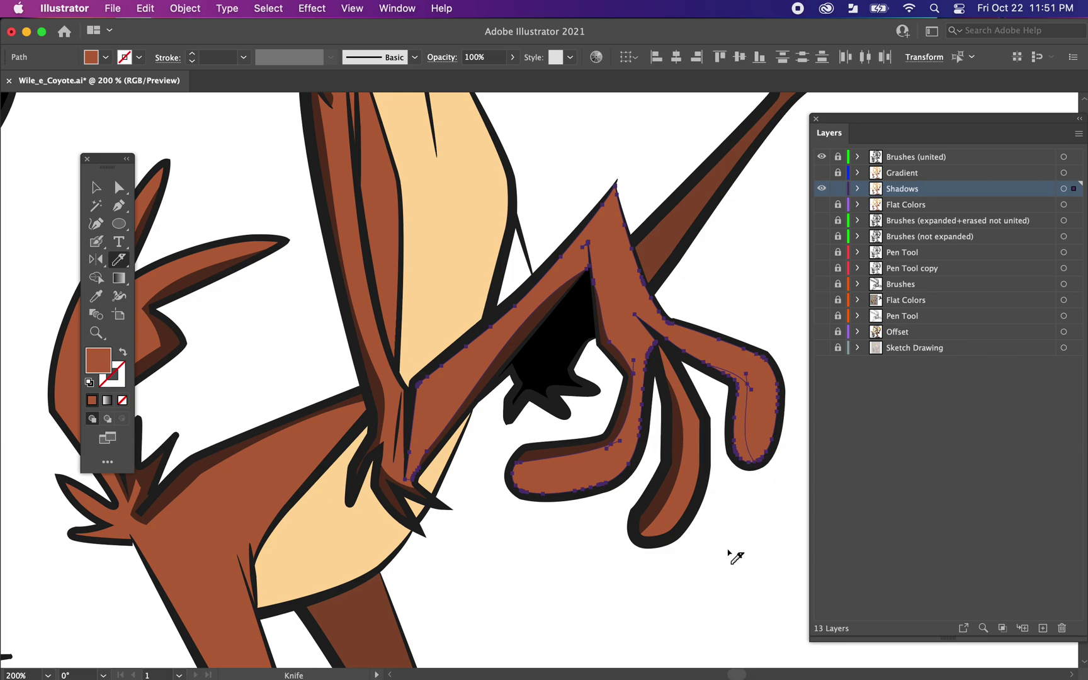
key(v)
click(738, 587)
click(750, 458)
key(i)
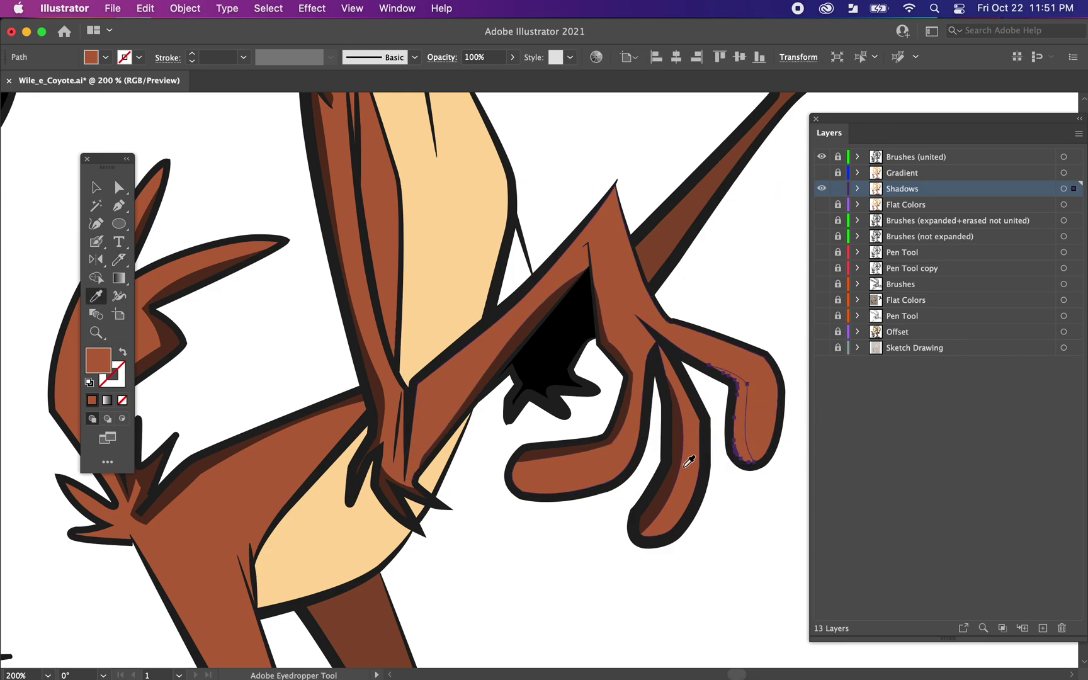
click(686, 466)
key(v)
click(687, 568)
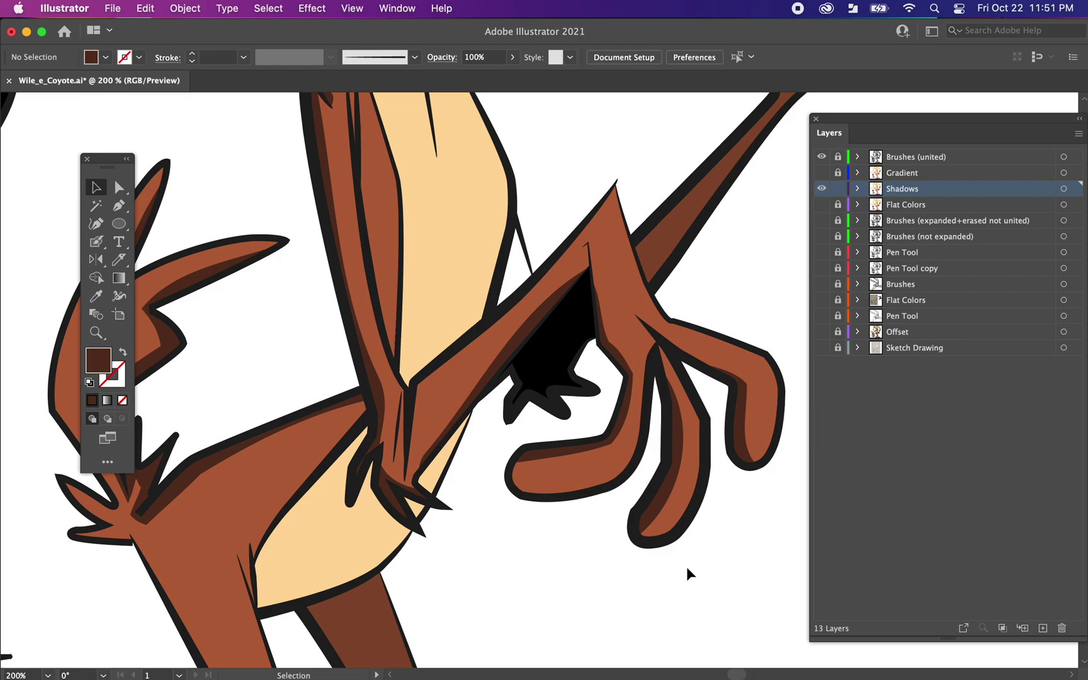
key(super+minus)
key(super+minus)
key(super+minus)
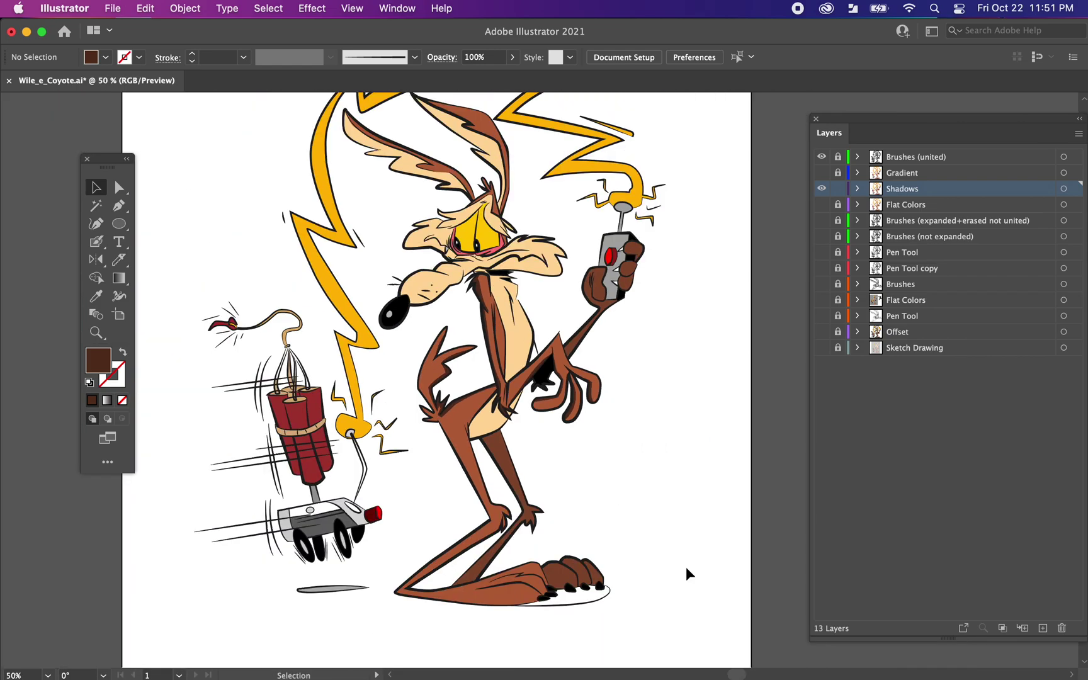
key(super+equal)
key(super+equal)
key(super+equal)
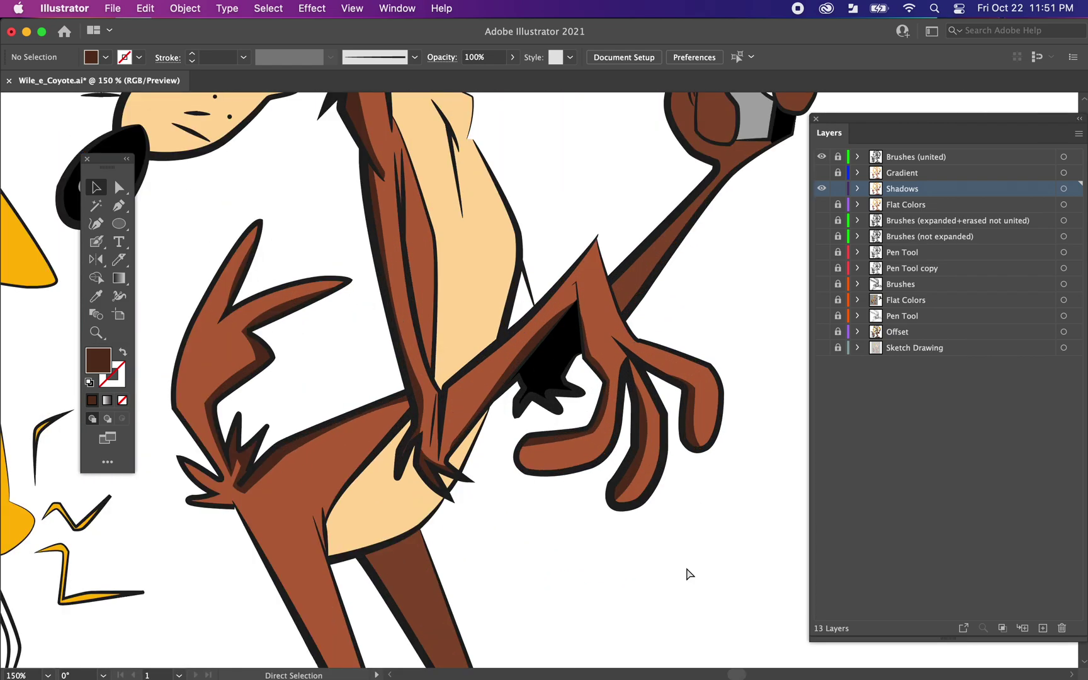
key(super+minus)
key(super+minus)
key(super+minus)
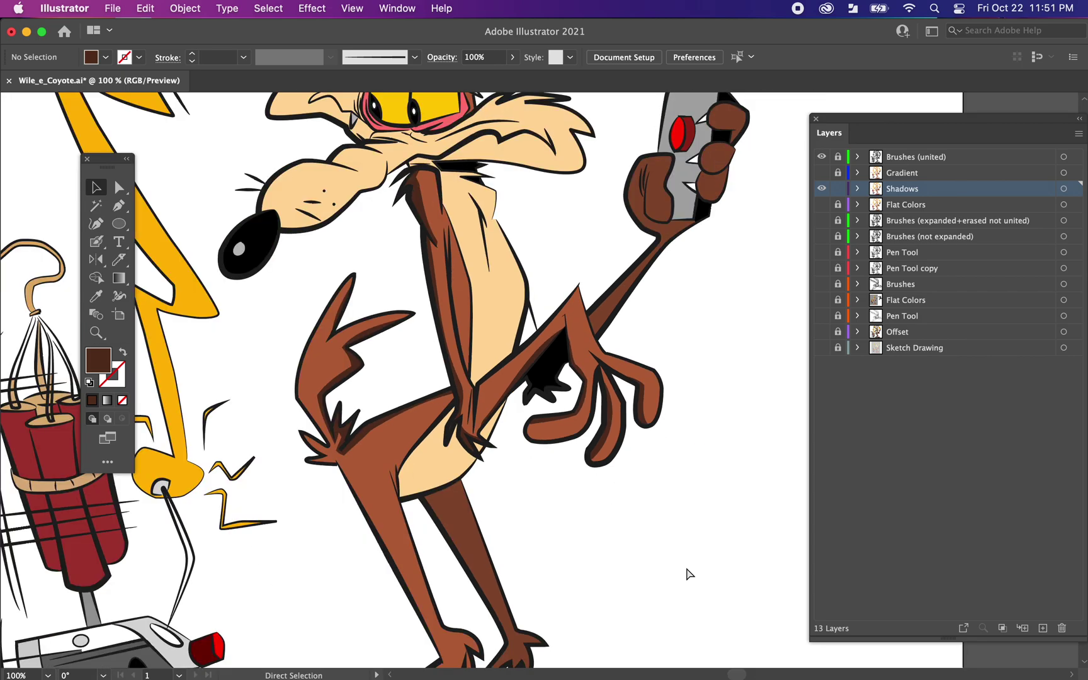
key(super+equal)
key(super+minus)
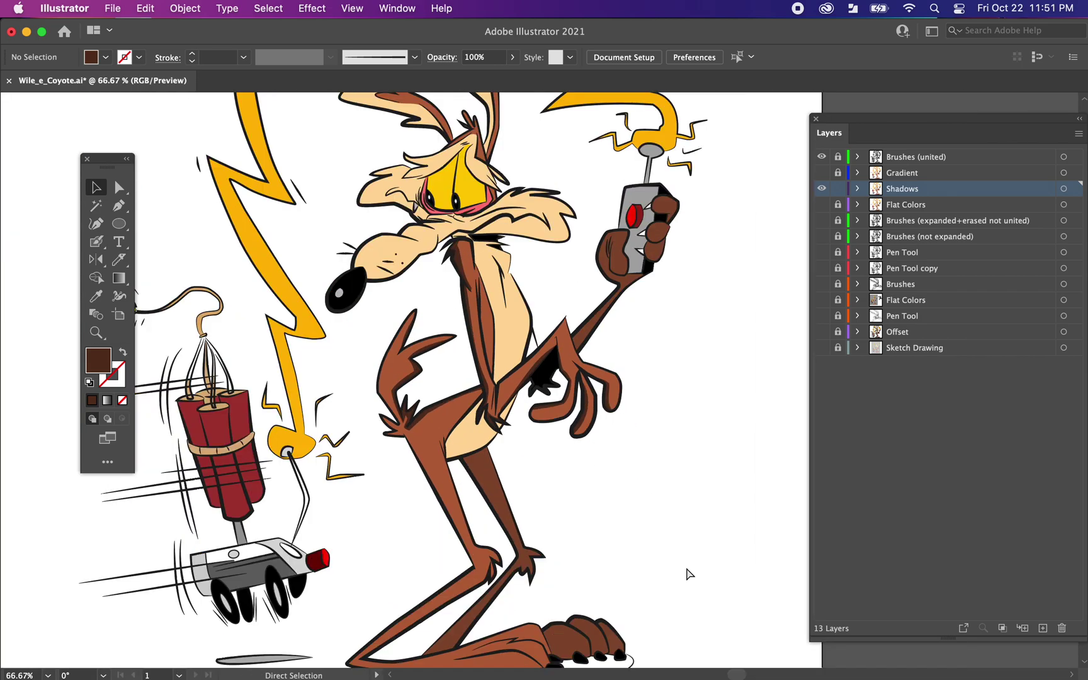
key(super+plus)
key(super+plus)
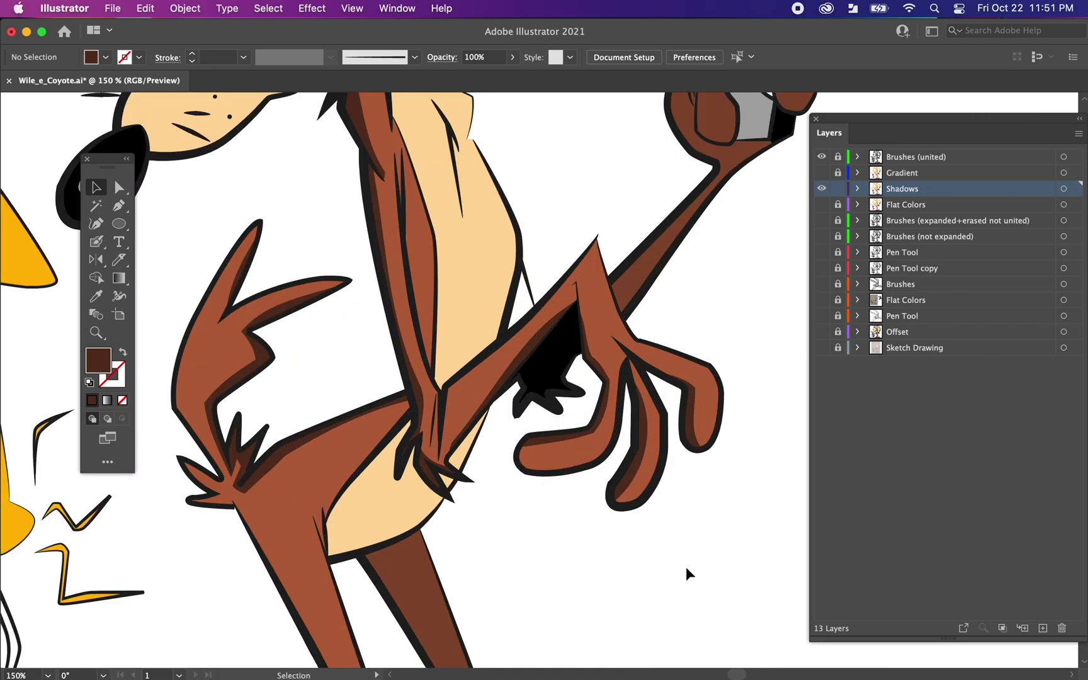
Knife-cut a lower crescent across the two cream belly shapes.
click(402, 505)
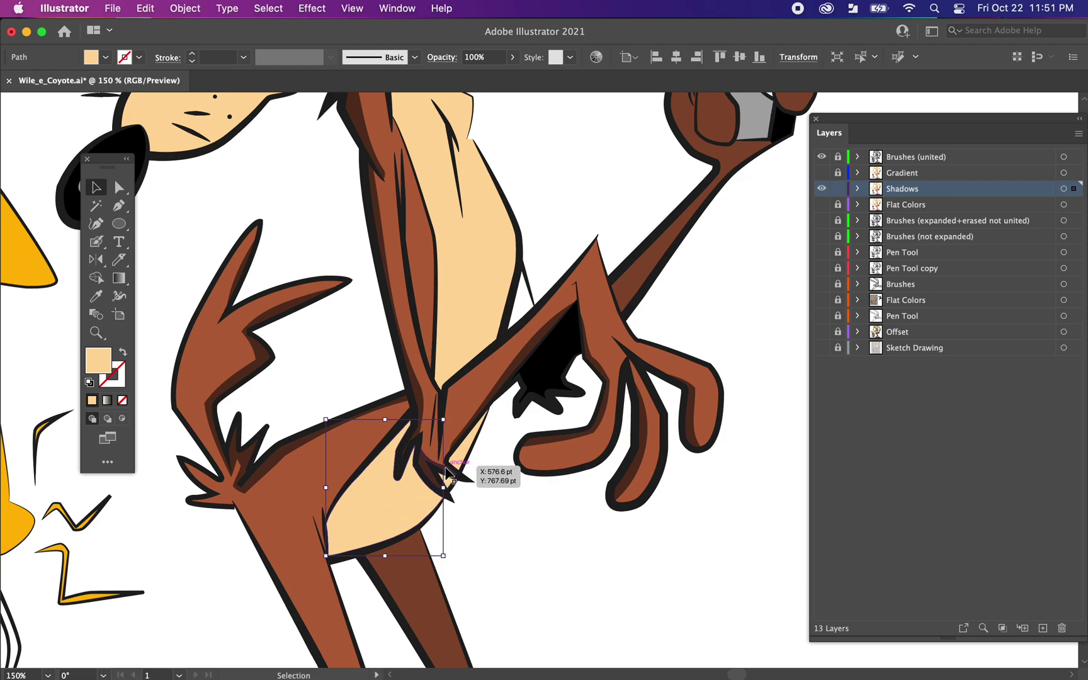
shift+click(468, 457)
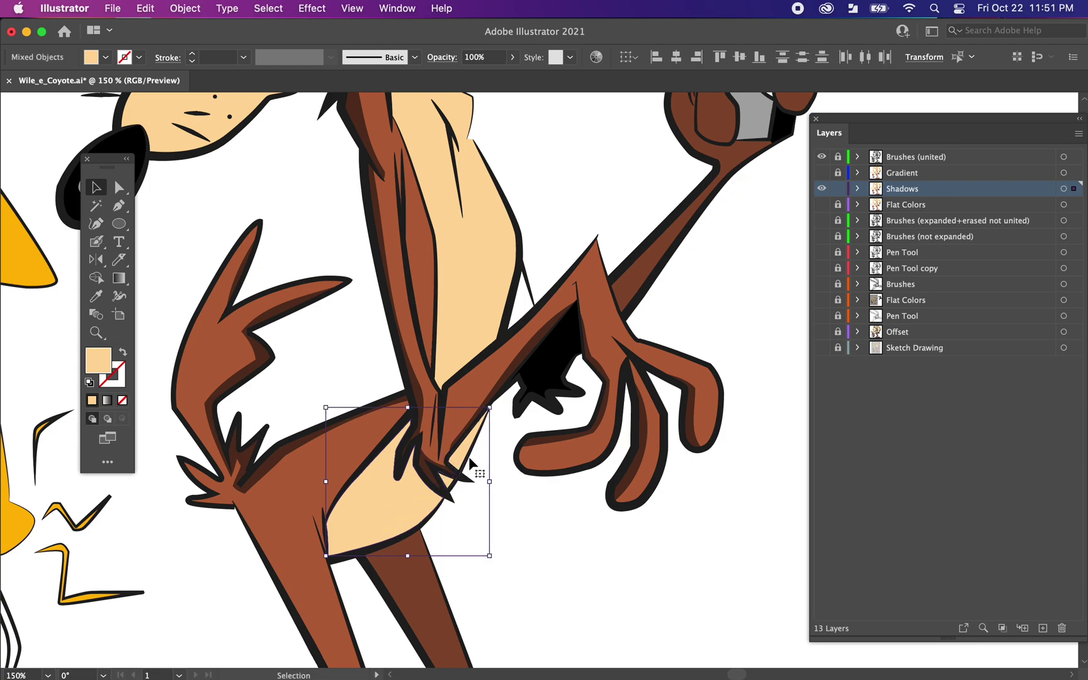
alt+click(118, 259)
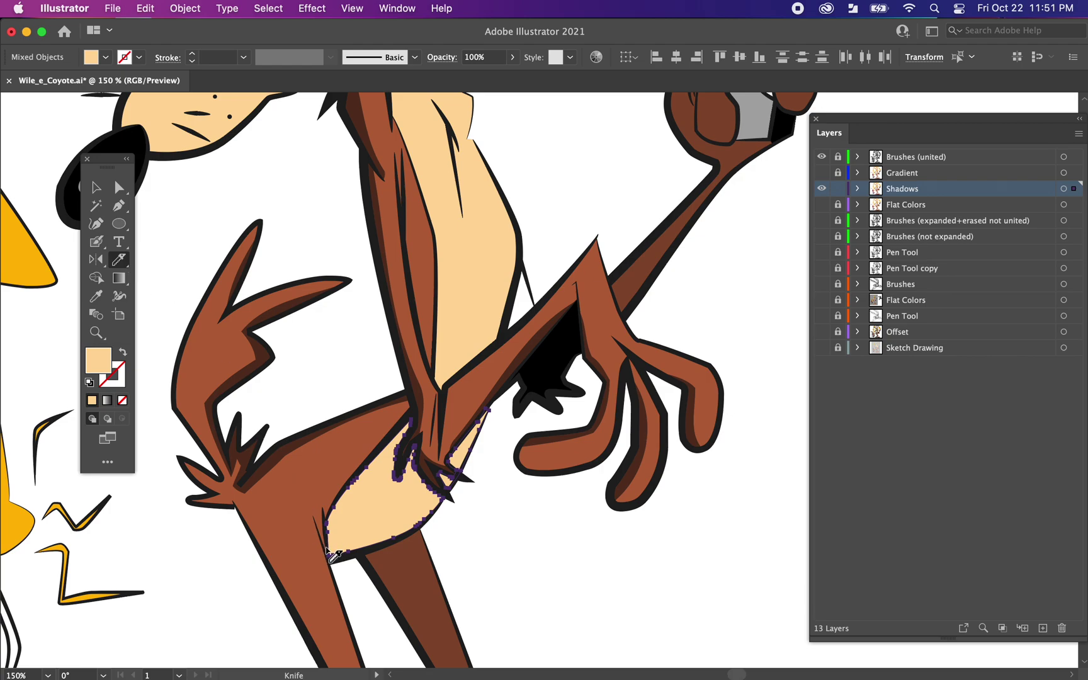
mouse_move(329, 551)
mouse_down()
mouse_move(420, 504)
mouse_move(507, 407)
mouse_up()
key(v)
Fill the cut belly pieces with darker tan #BC9D71, then zoom out to the whole coyote.
click(514, 505)
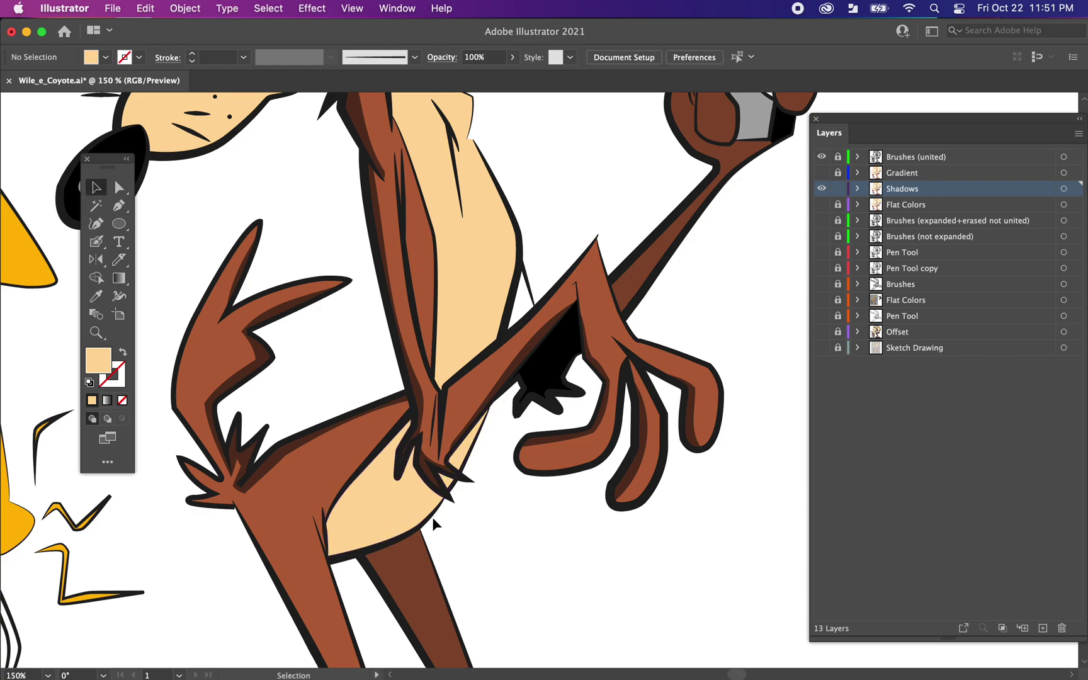
click(432, 518)
shift+click(466, 464)
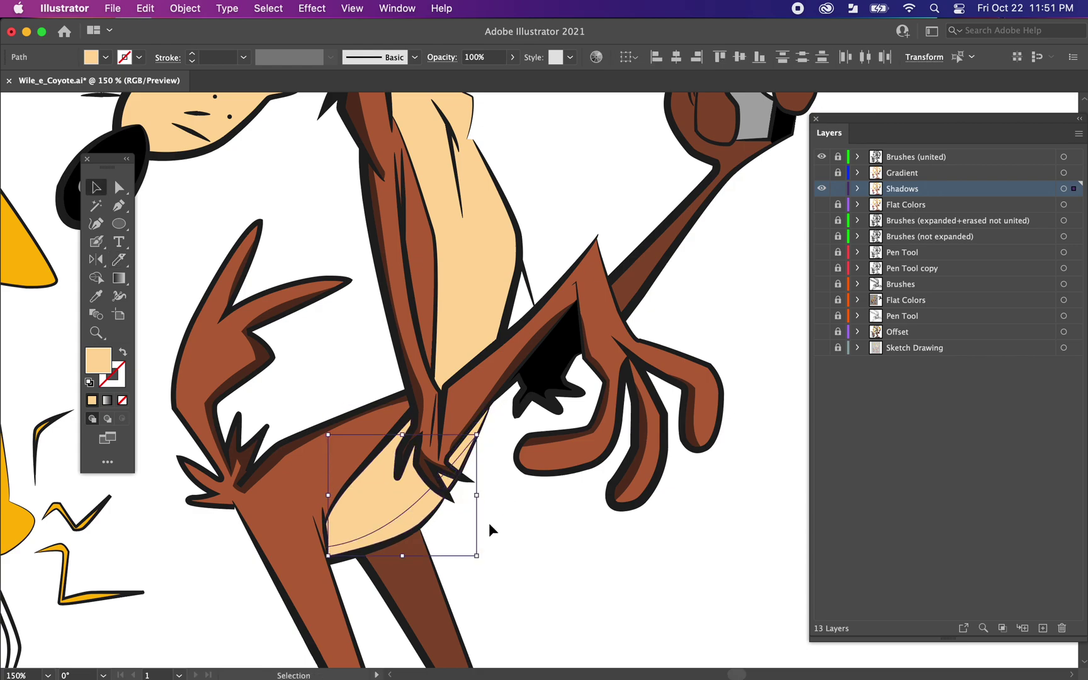
double_click(108, 372)
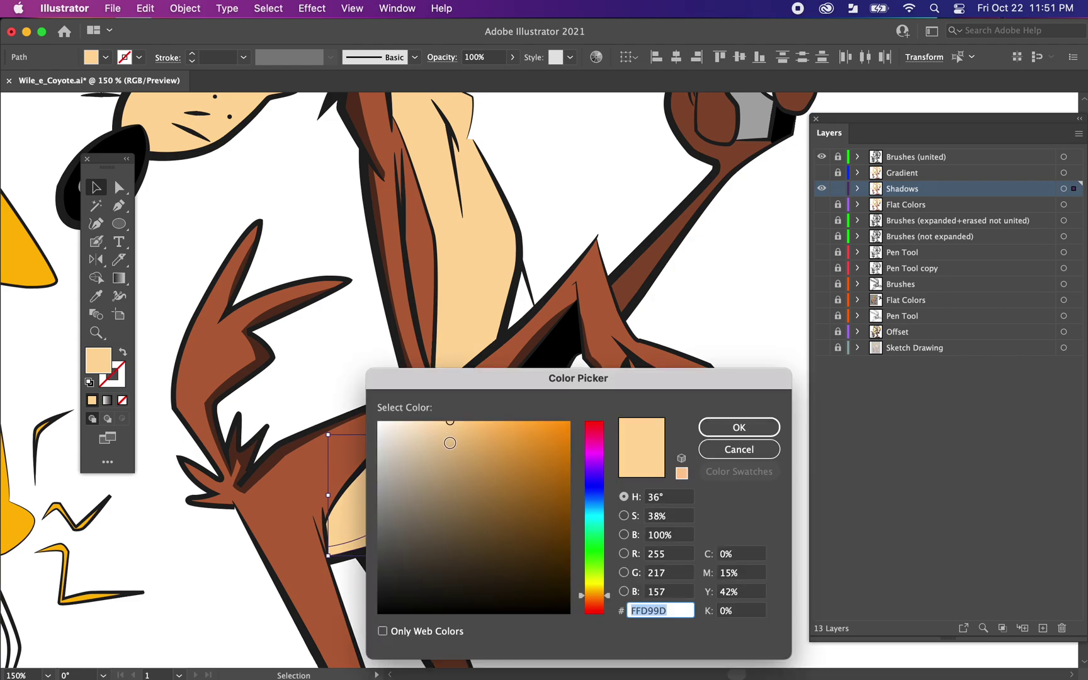
click(454, 469)
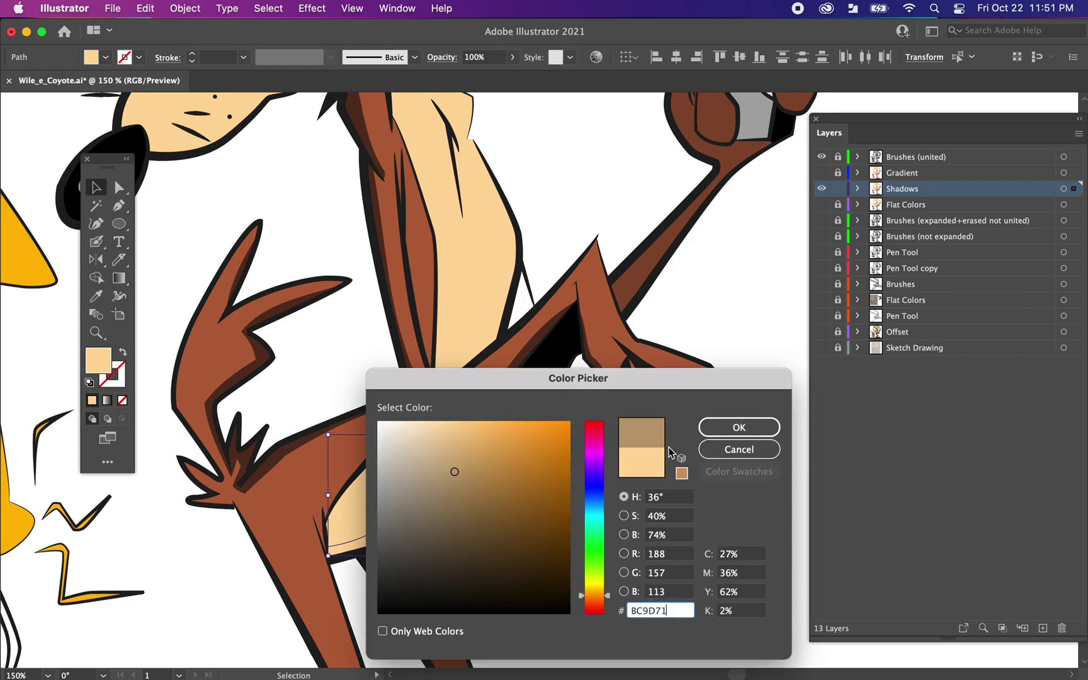
click(739, 427)
click(618, 576)
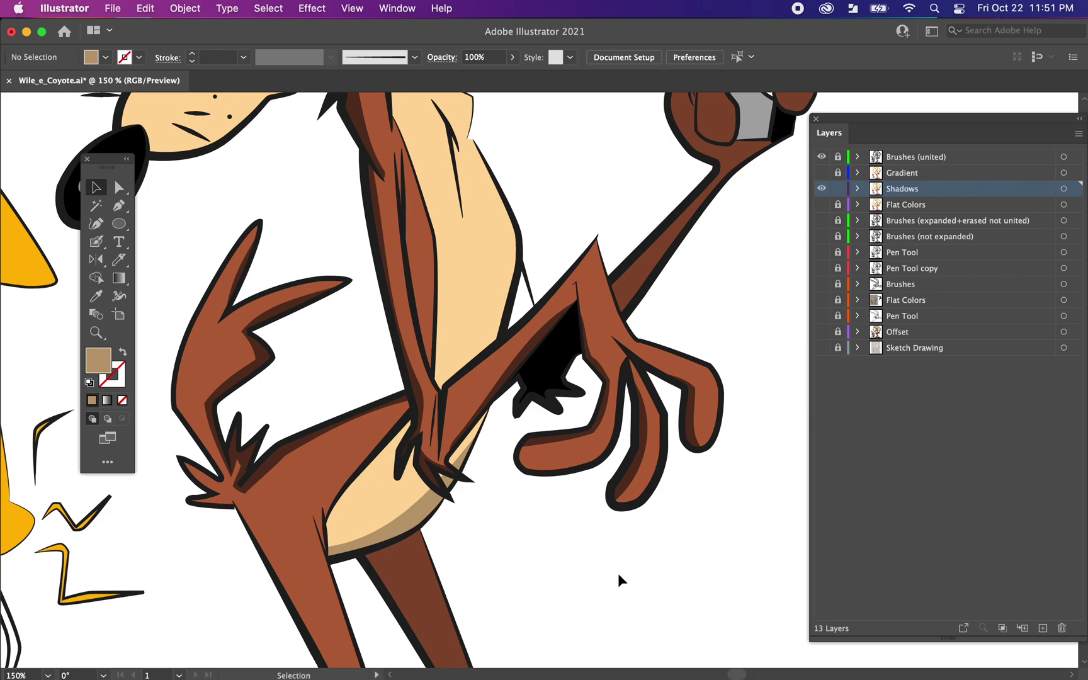
key(super+minus)
key(super+minus)
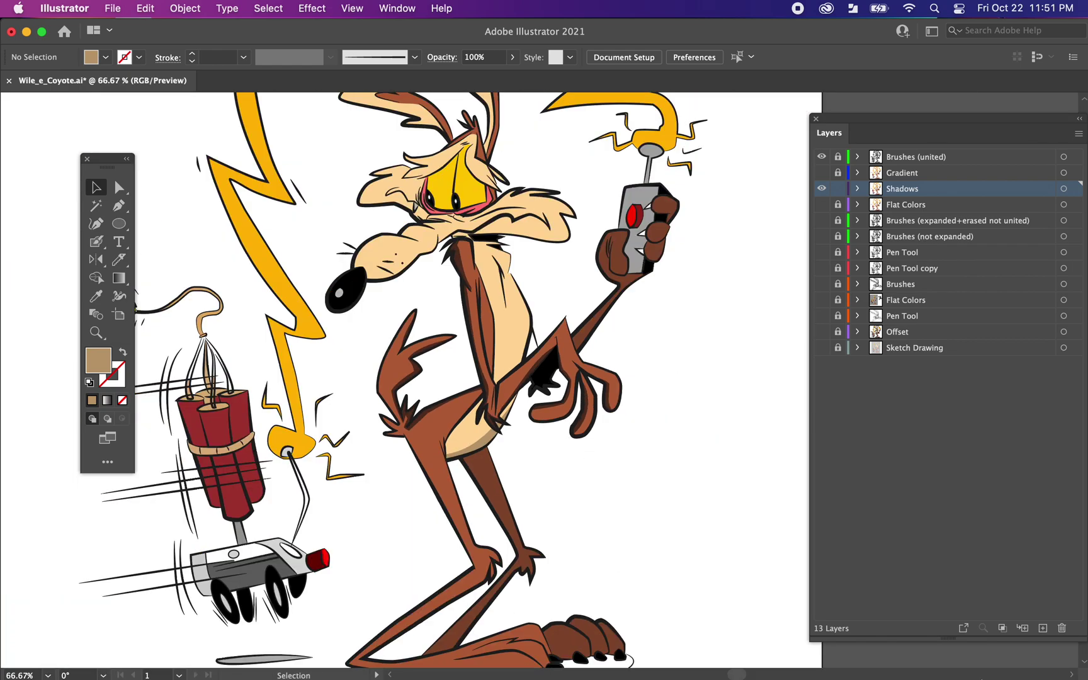
Zoom in on the face and knife-cut a thin strip off the eye's right side.
key(super+plus)
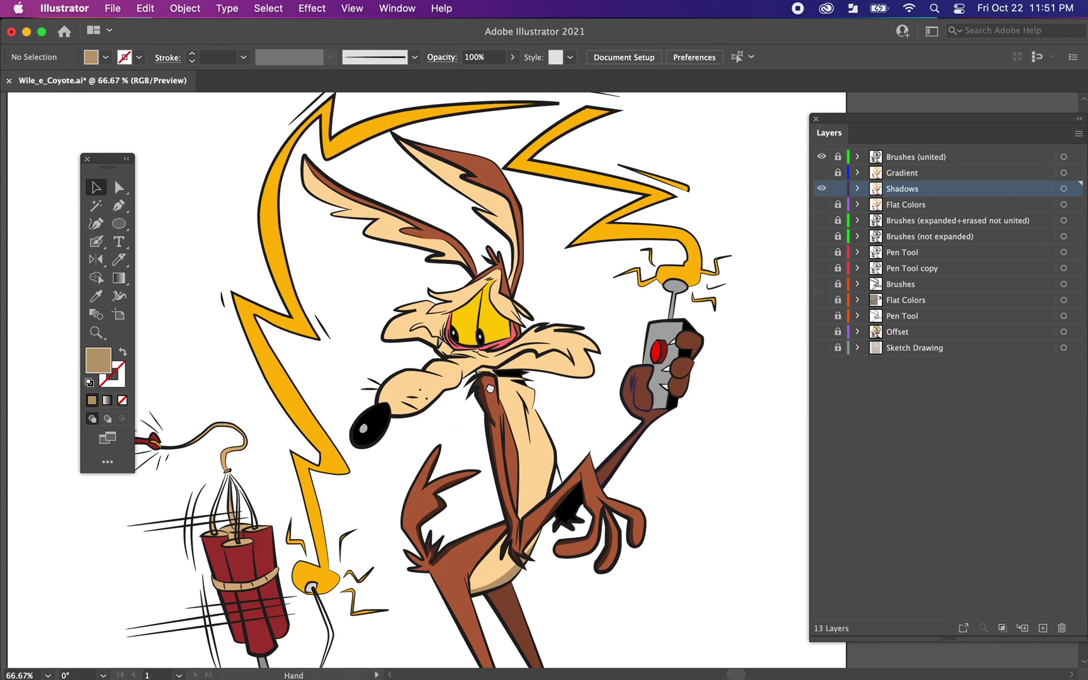
key(super+plus)
key(super+plus)
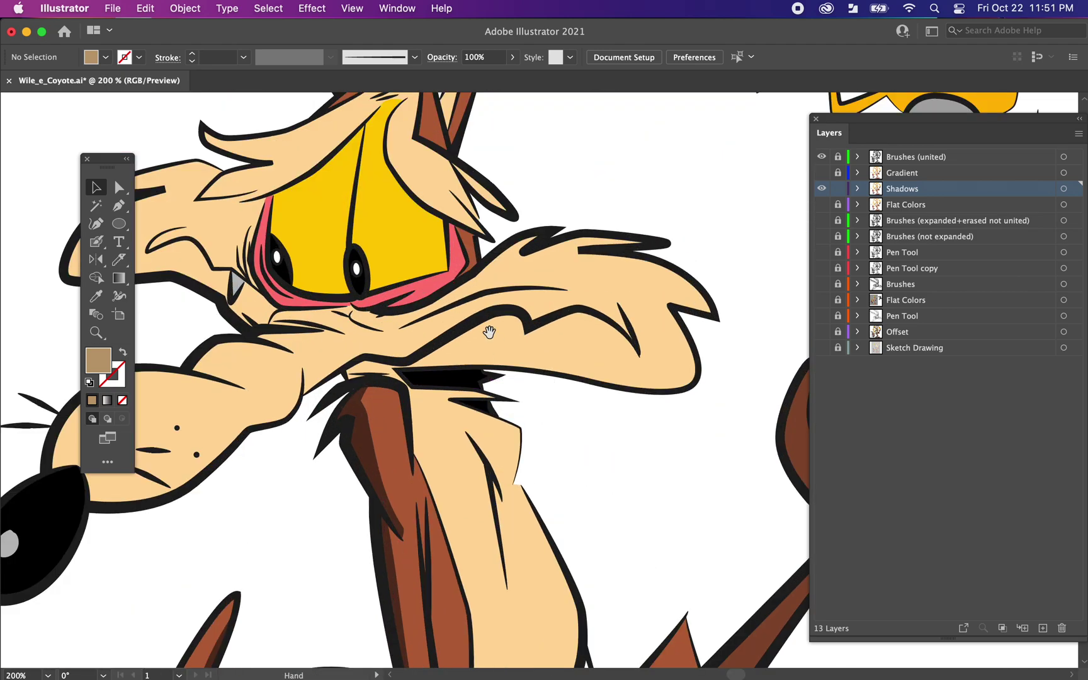
scroll(488, 328, up, 3)
click(412, 350)
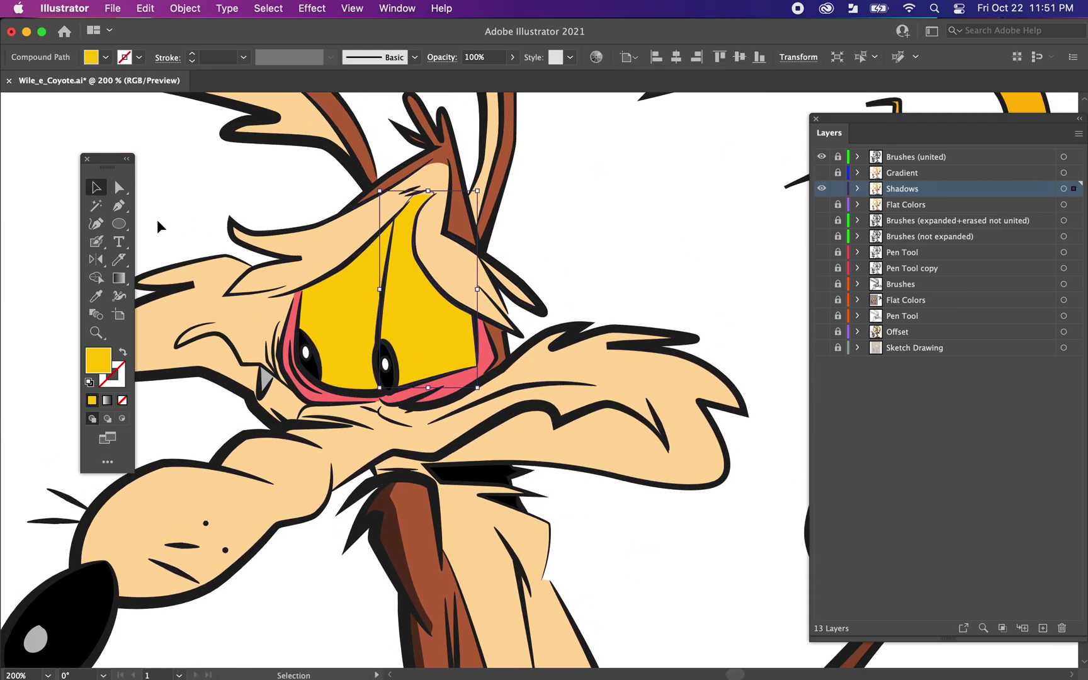
click(119, 260)
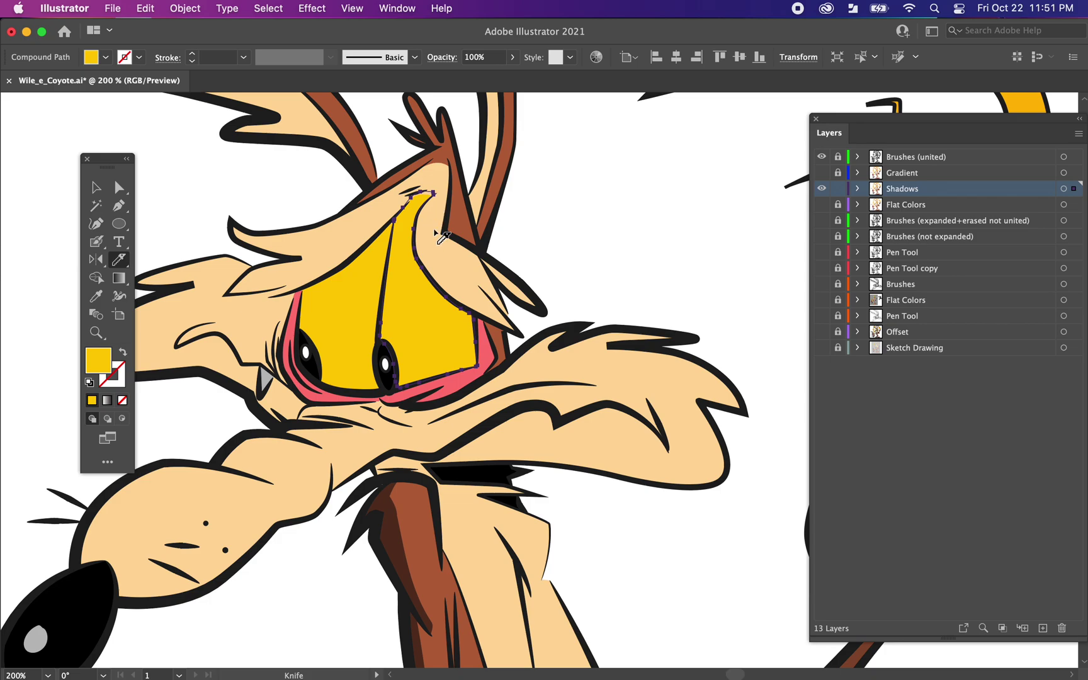
mouse_move(423, 180)
mouse_down()
mouse_move(453, 320)
mouse_move(452, 407)
mouse_up()
key(v)
Fill the cut eye sliver with darker gold #E0AE0E.
click(593, 245)
click(468, 351)
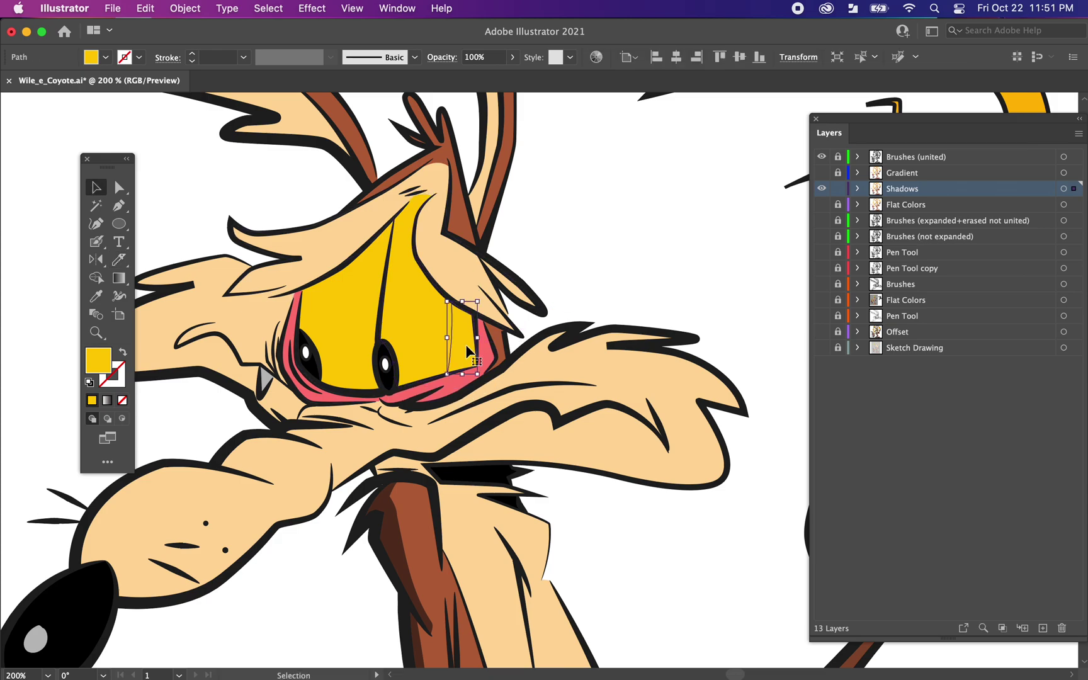
double_click(106, 365)
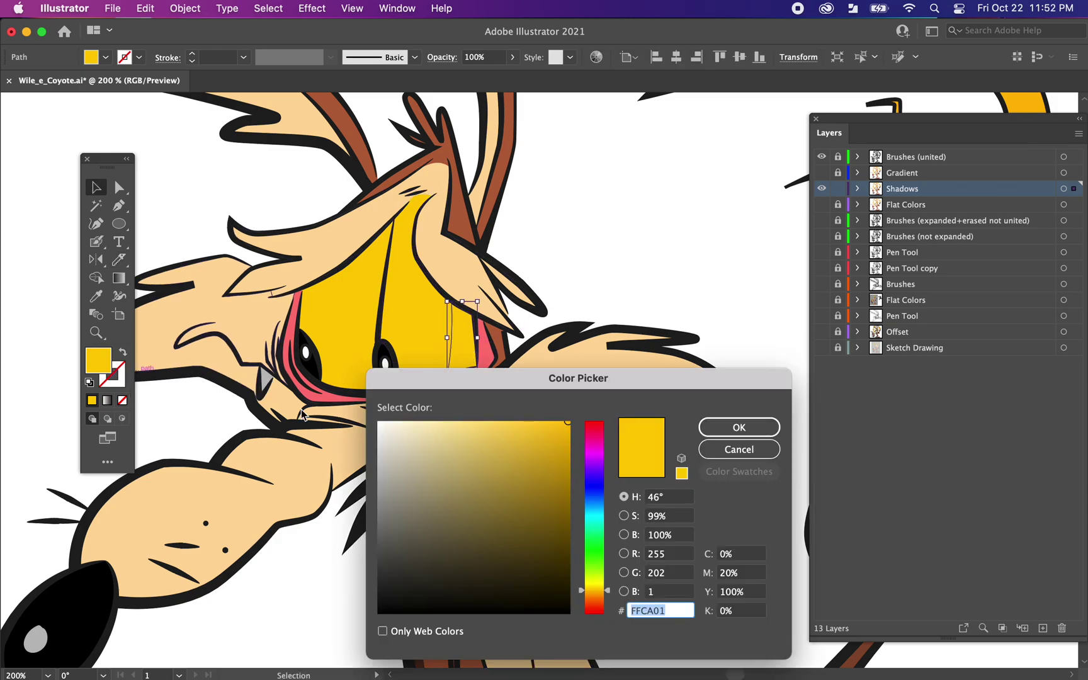
click(563, 481)
click(560, 448)
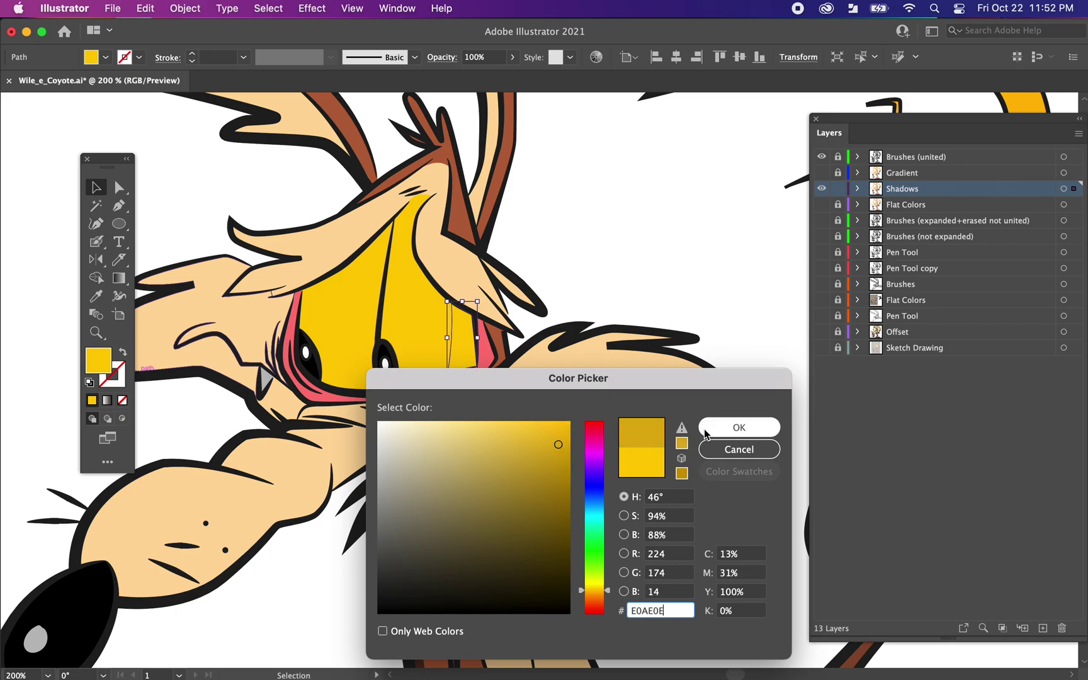
click(739, 427)
click(653, 258)
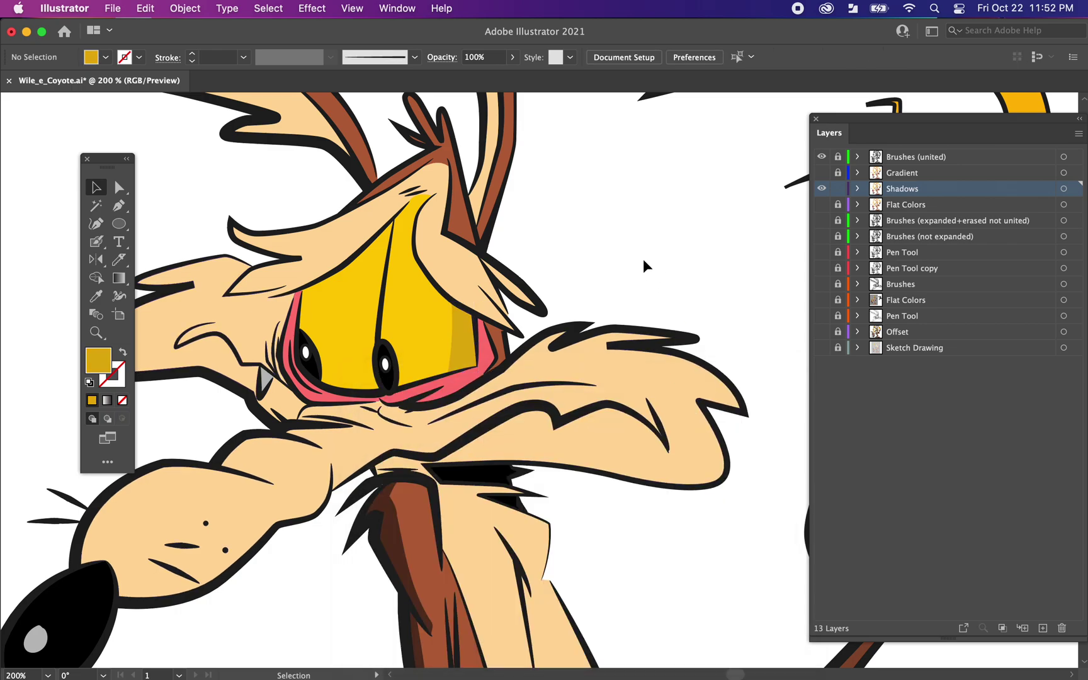
Knife-cut a strip down the eye's middle and eyedrop the same darker gold onto it.
click(362, 302)
drag(119, 259, 180, 295)
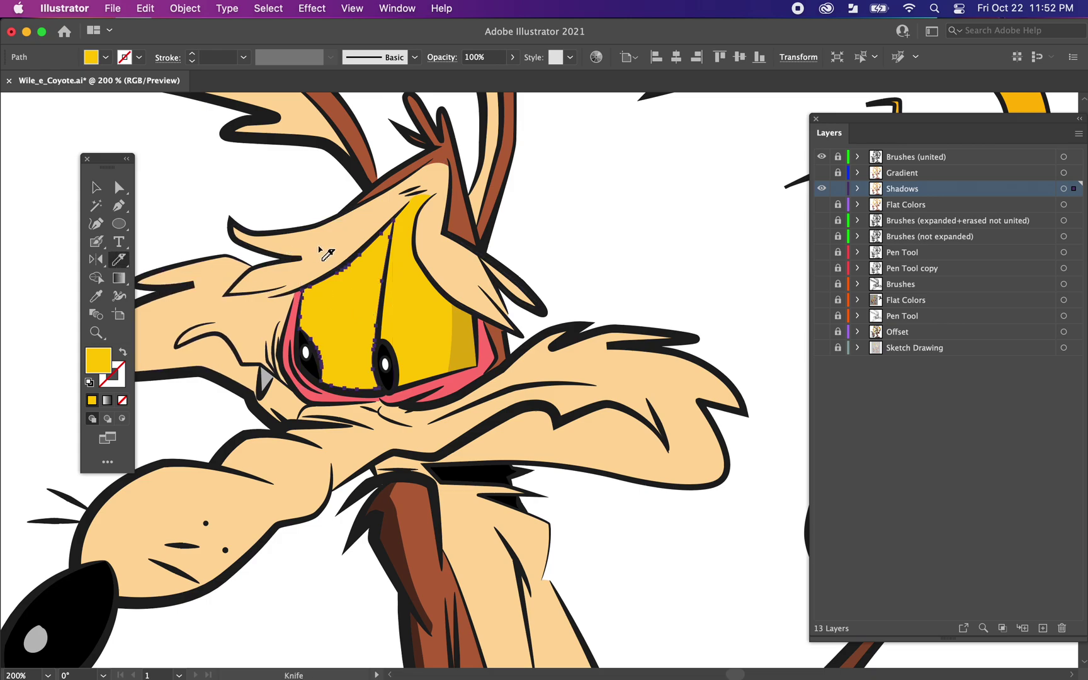
mouse_move(378, 226)
mouse_down()
mouse_move(359, 358)
mouse_move(364, 417)
mouse_up()
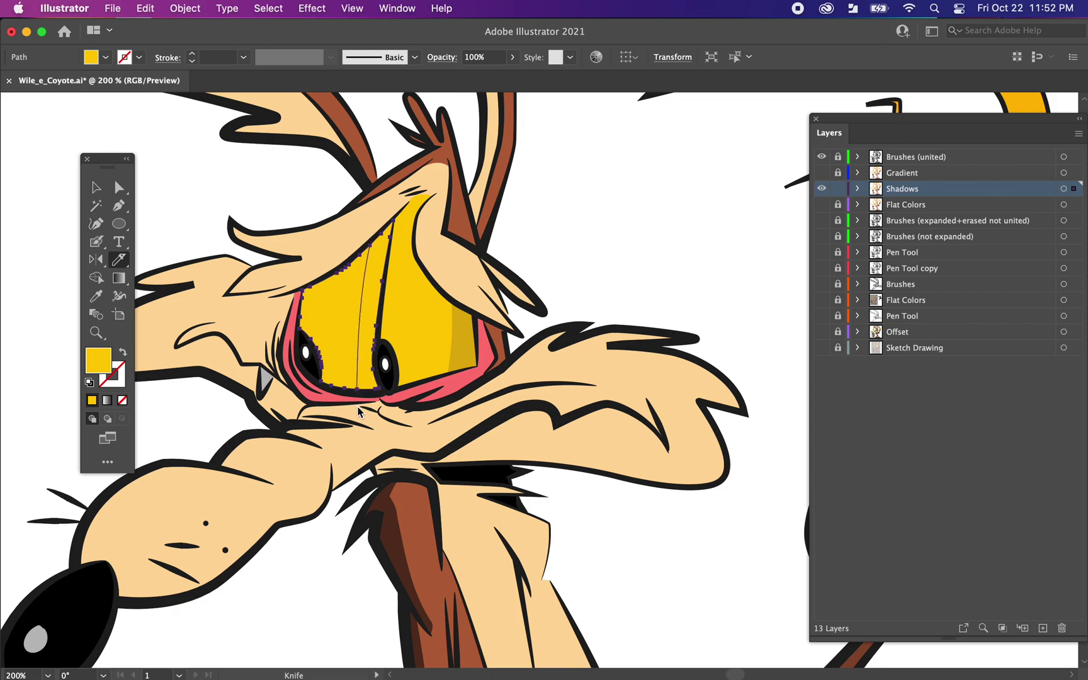
key(v)
click(364, 312)
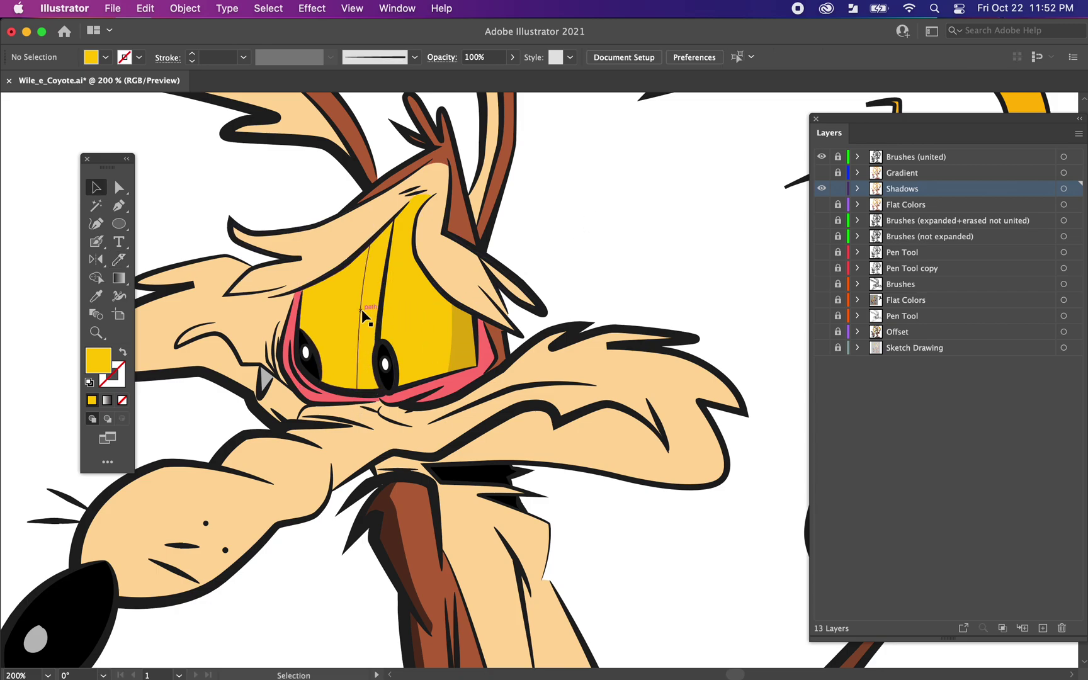
key(i)
click(464, 340)
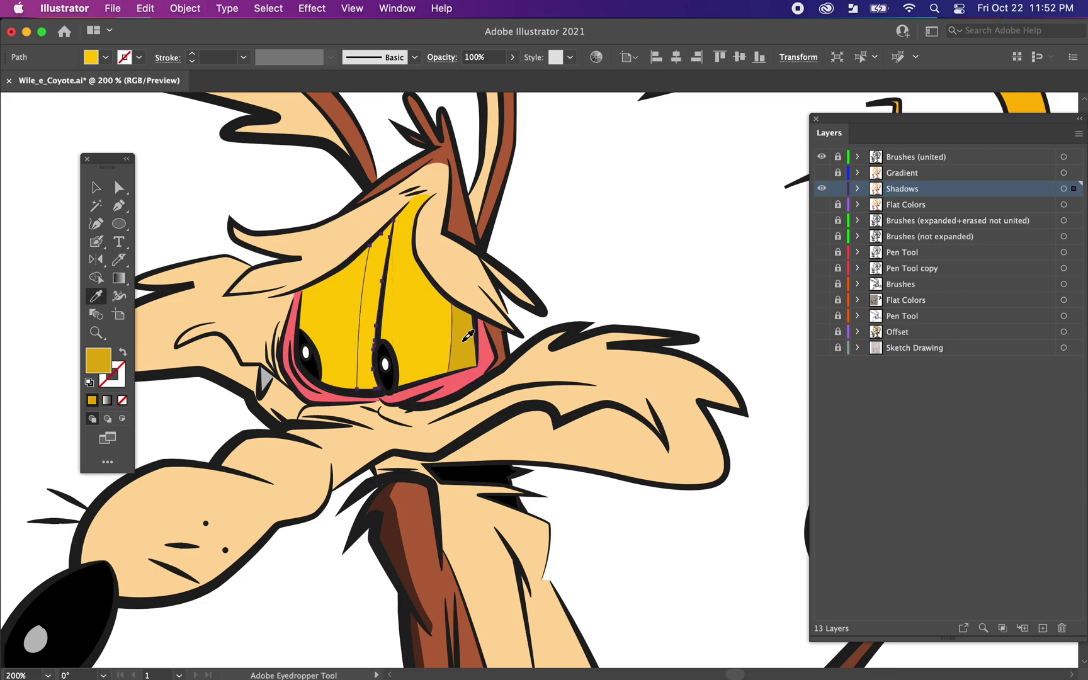
key(v)
click(624, 229)
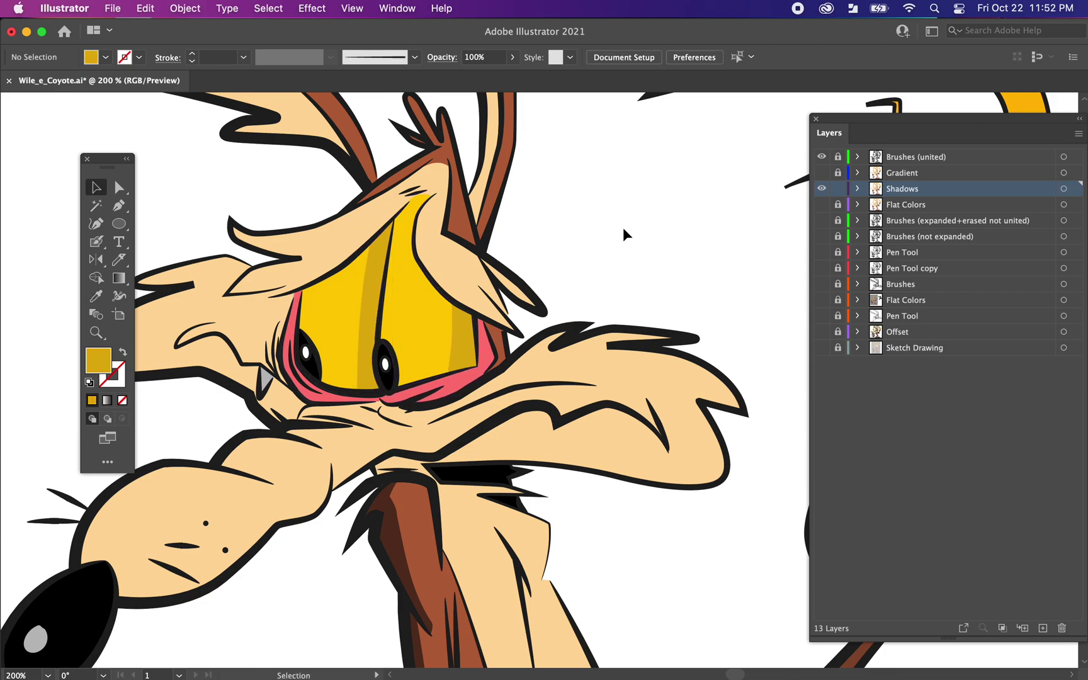
key(super+0)
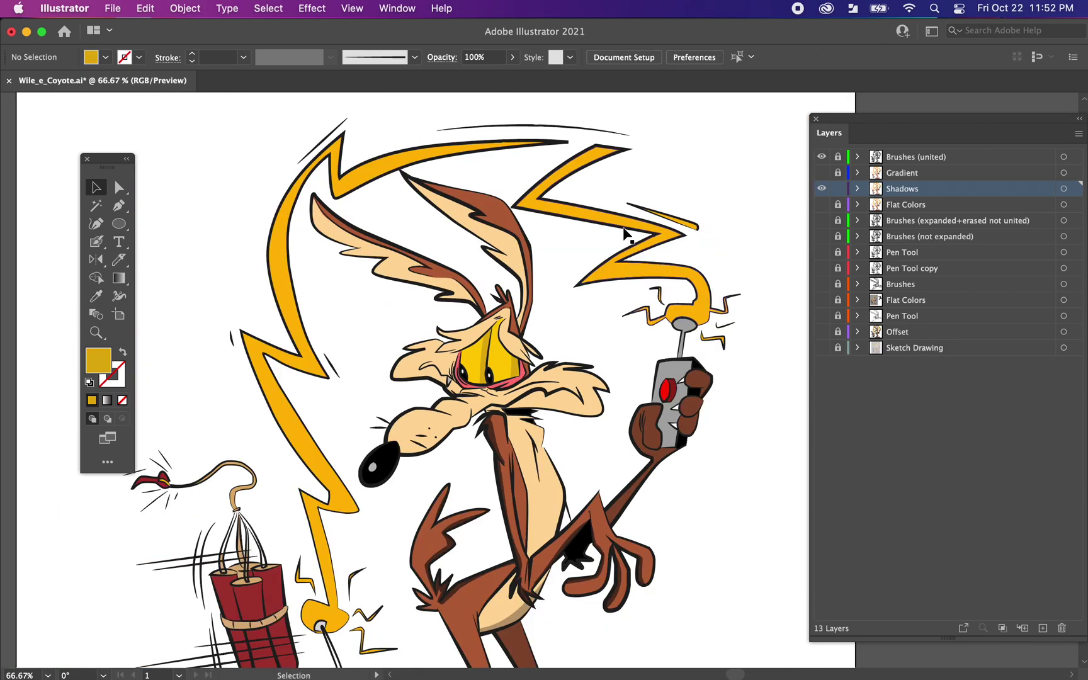
scroll(590, 250, down, 5)
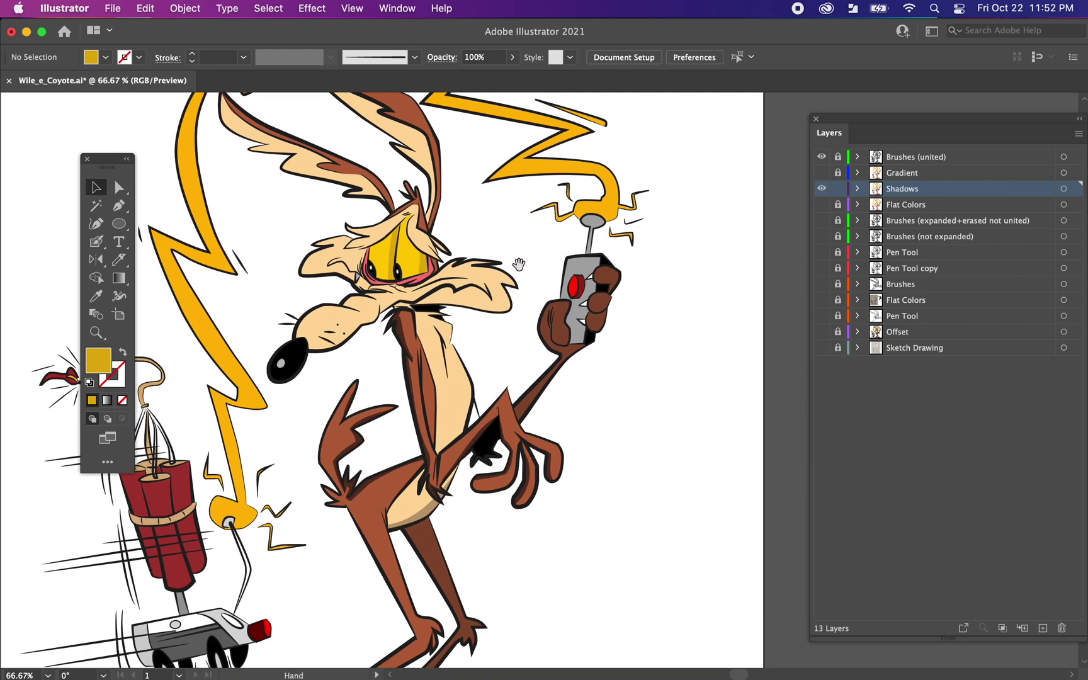
click(476, 324)
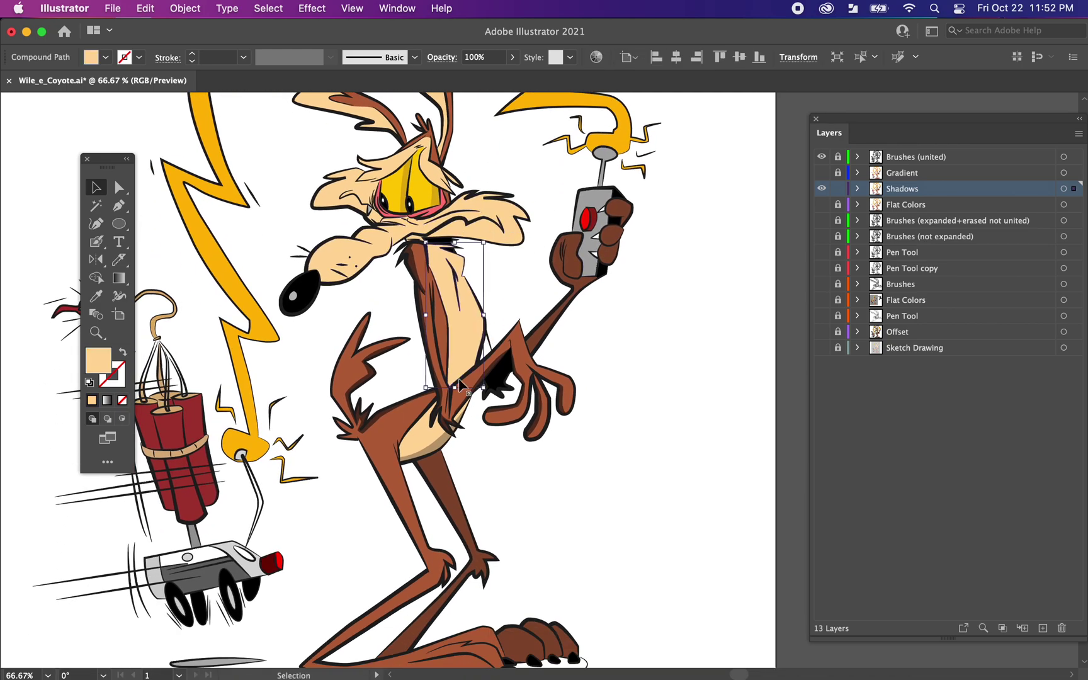
click(526, 350)
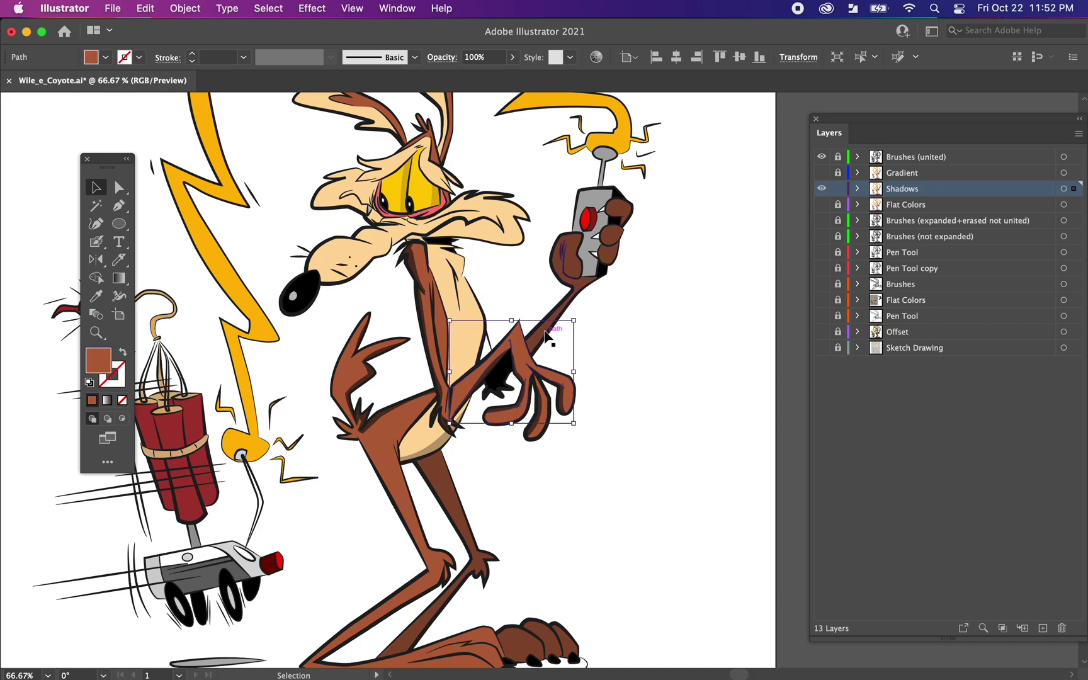
click(587, 266)
click(612, 238)
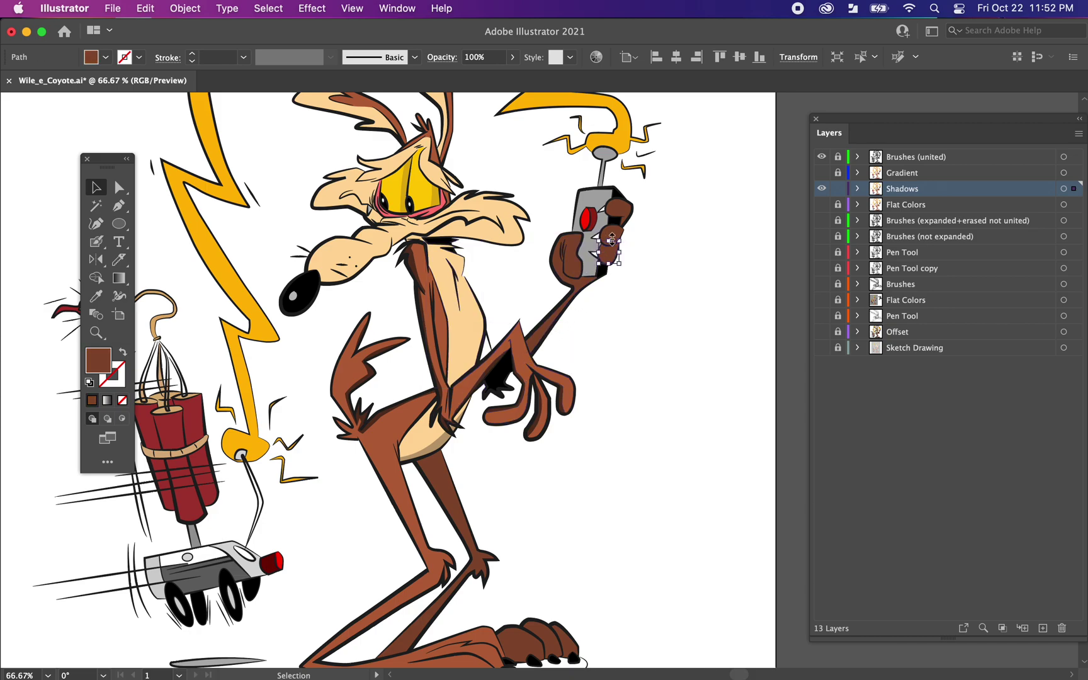
click(621, 217)
click(594, 211)
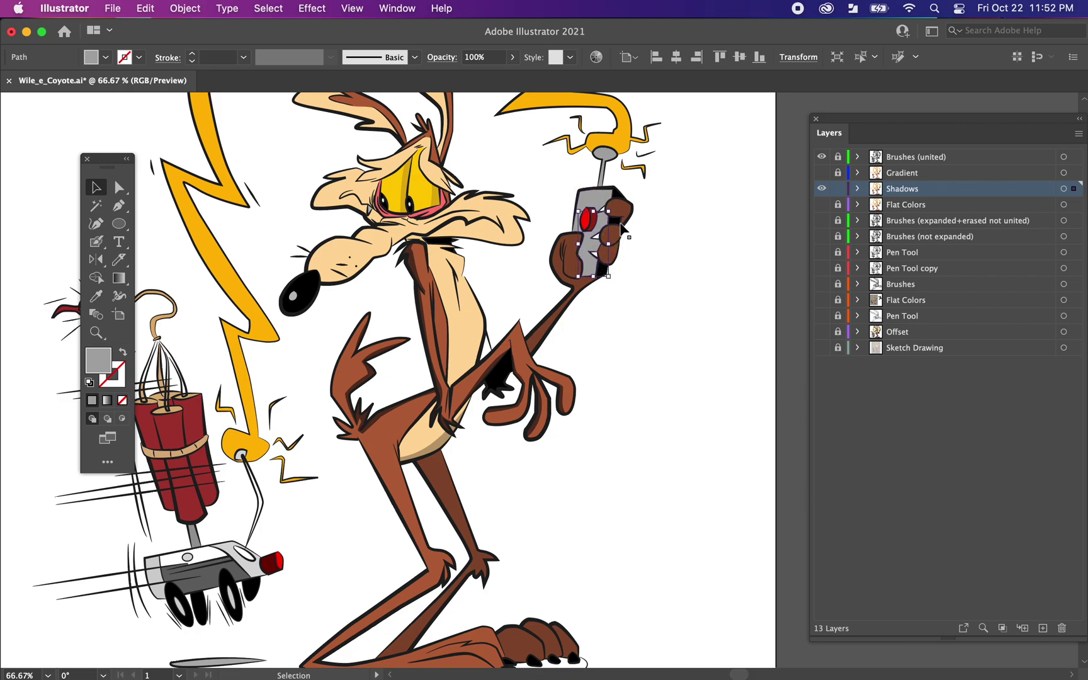
key(a)
click(592, 215)
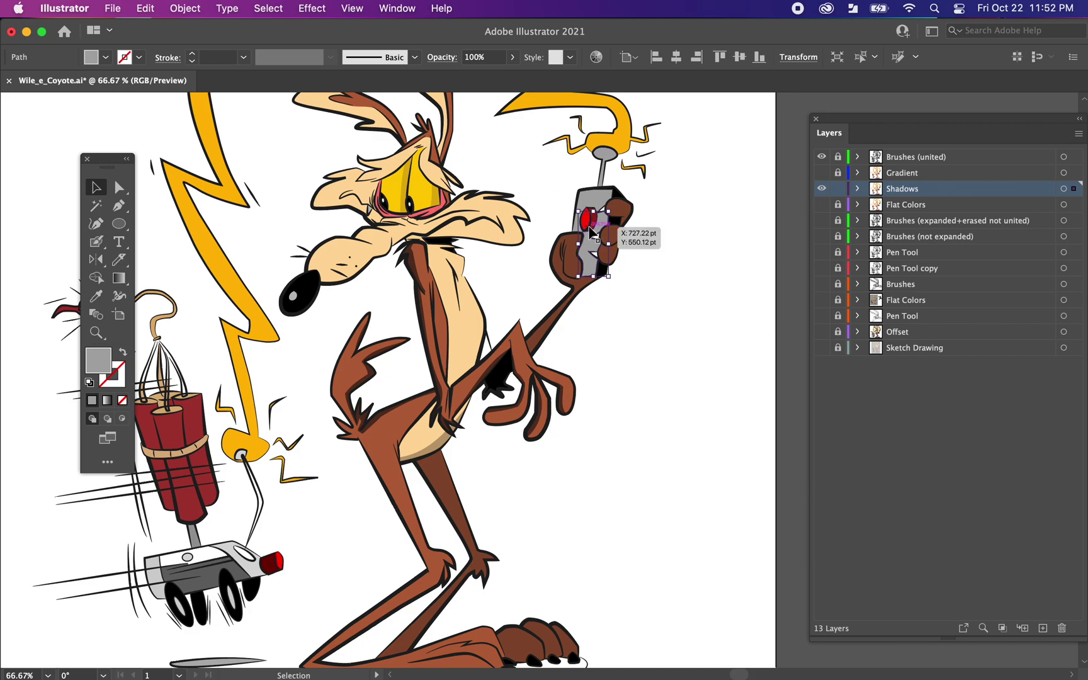
key(super+equal)
key(super+equal)
key(v)
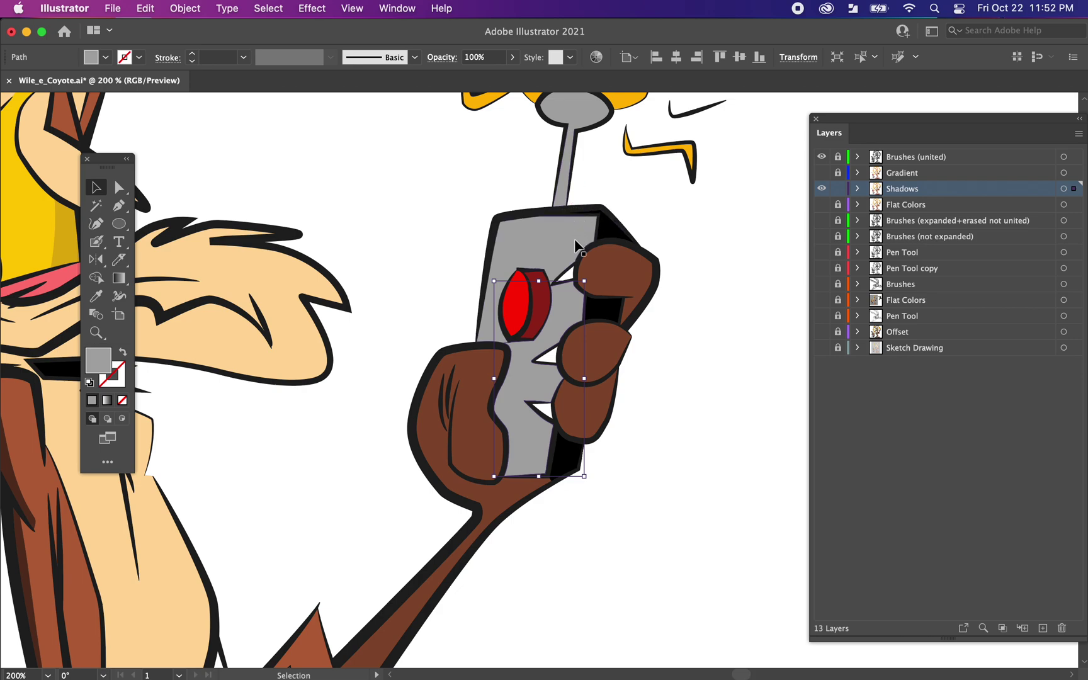
drag(565, 306, 668, 322)
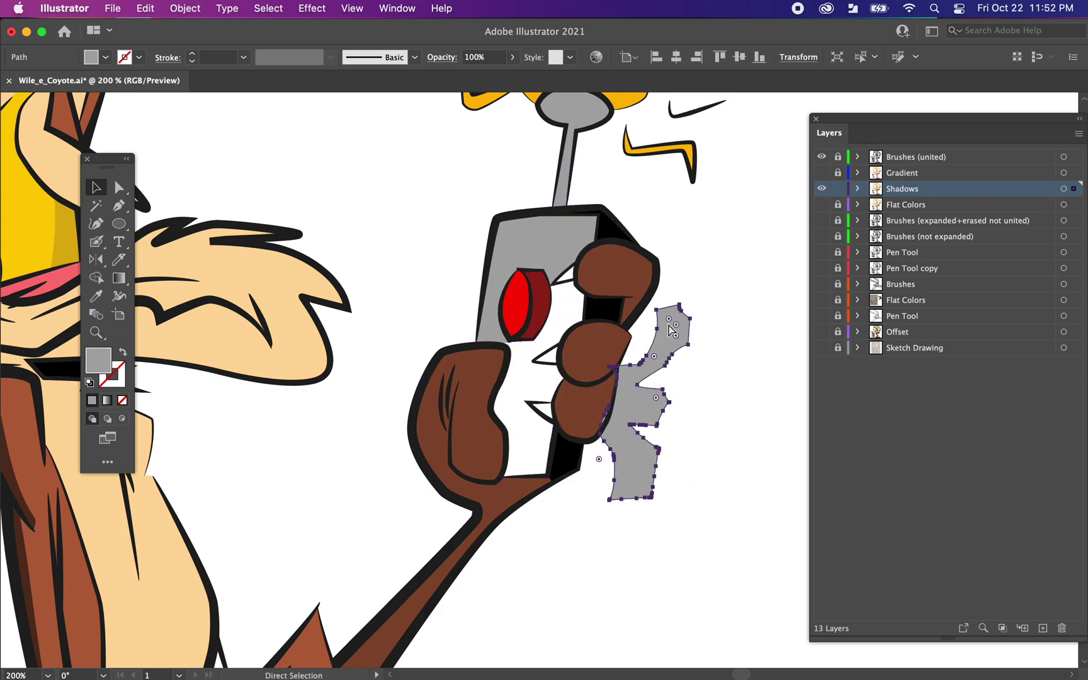
key(super+z)
drag(566, 251, 445, 177)
key(super+z)
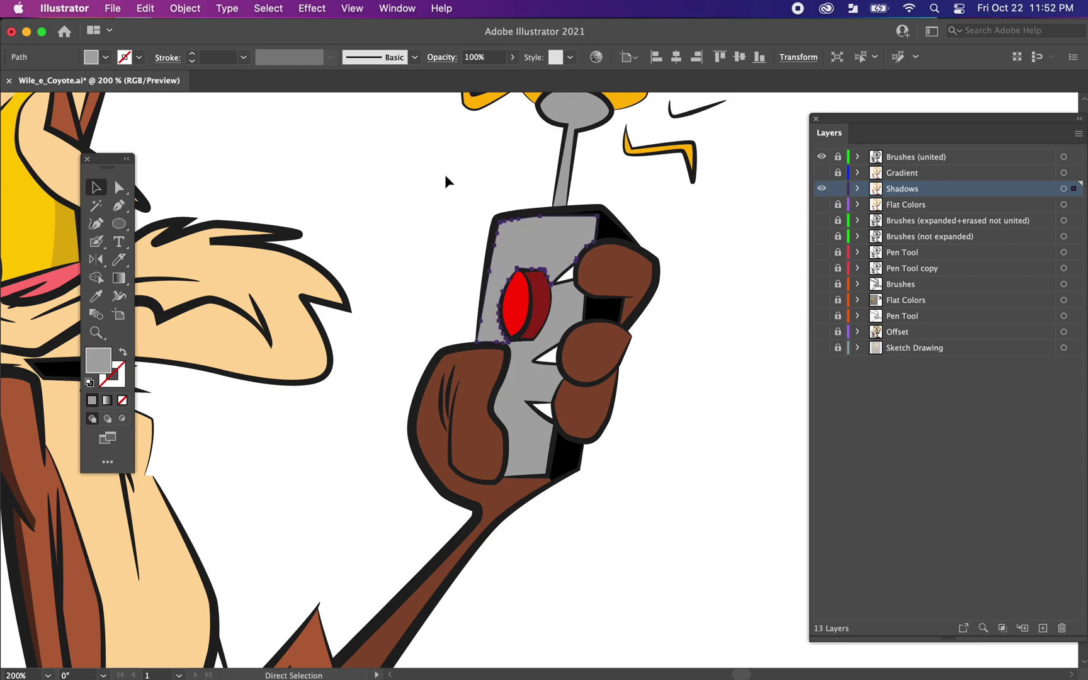
click(534, 443)
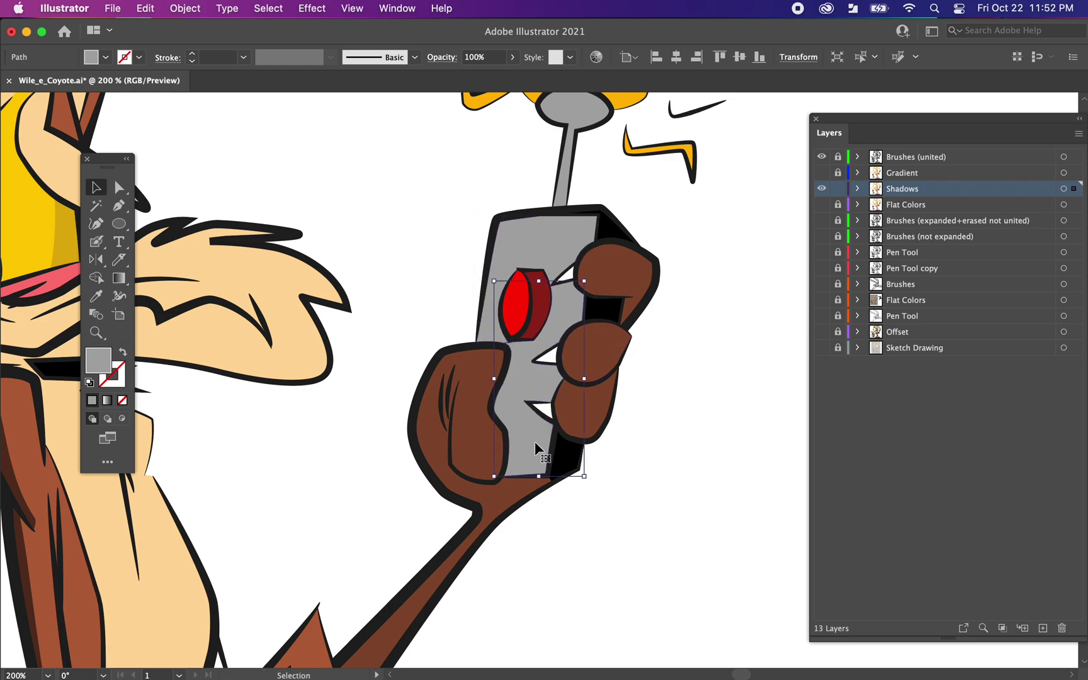
shift+click(543, 237)
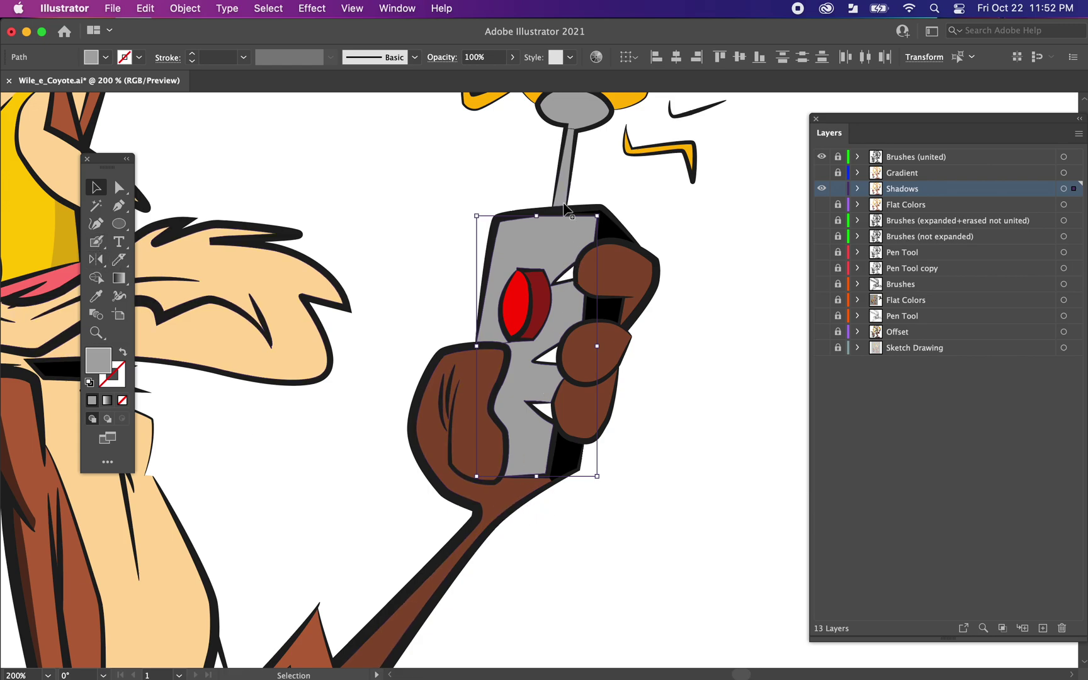
click(673, 454)
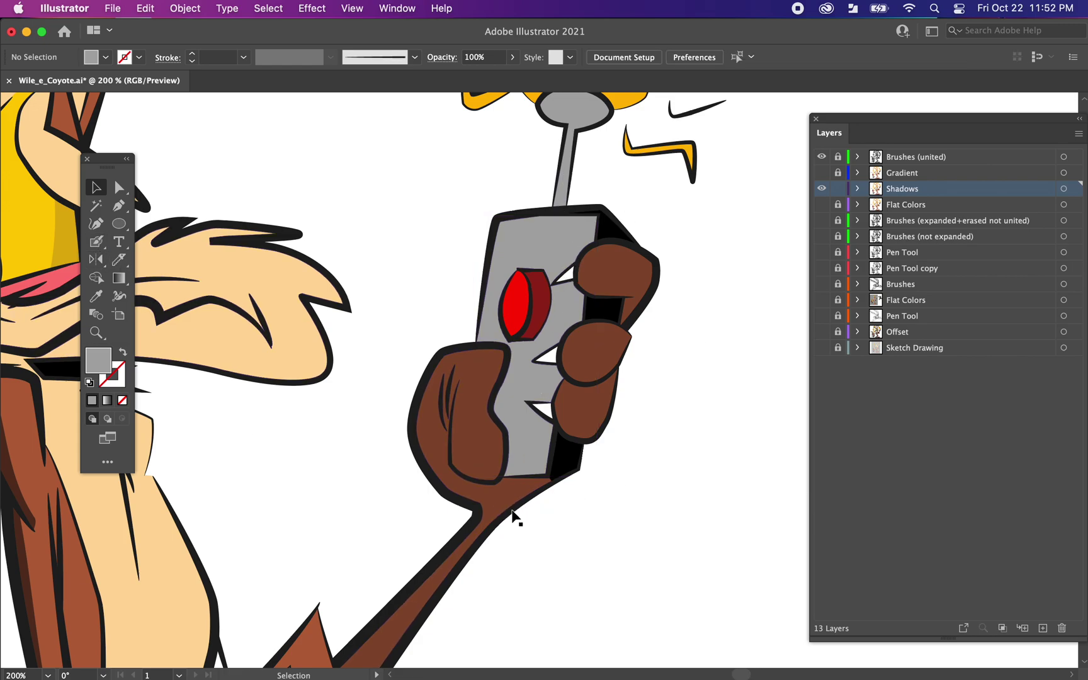
drag(515, 515, 687, 420)
drag(305, 295, 496, 399)
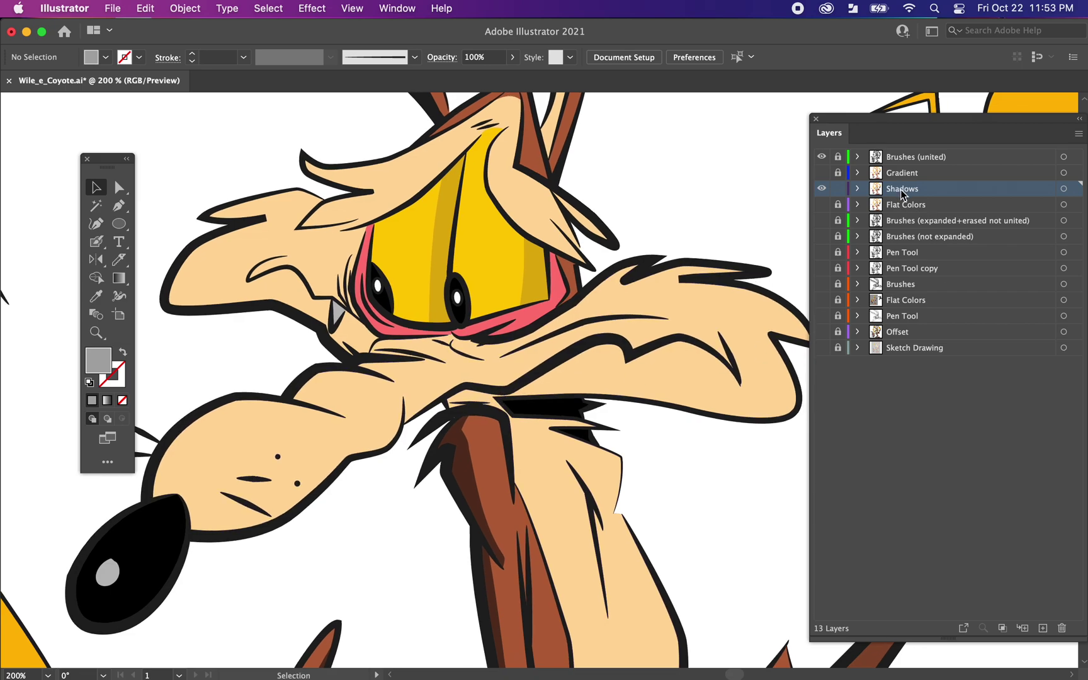